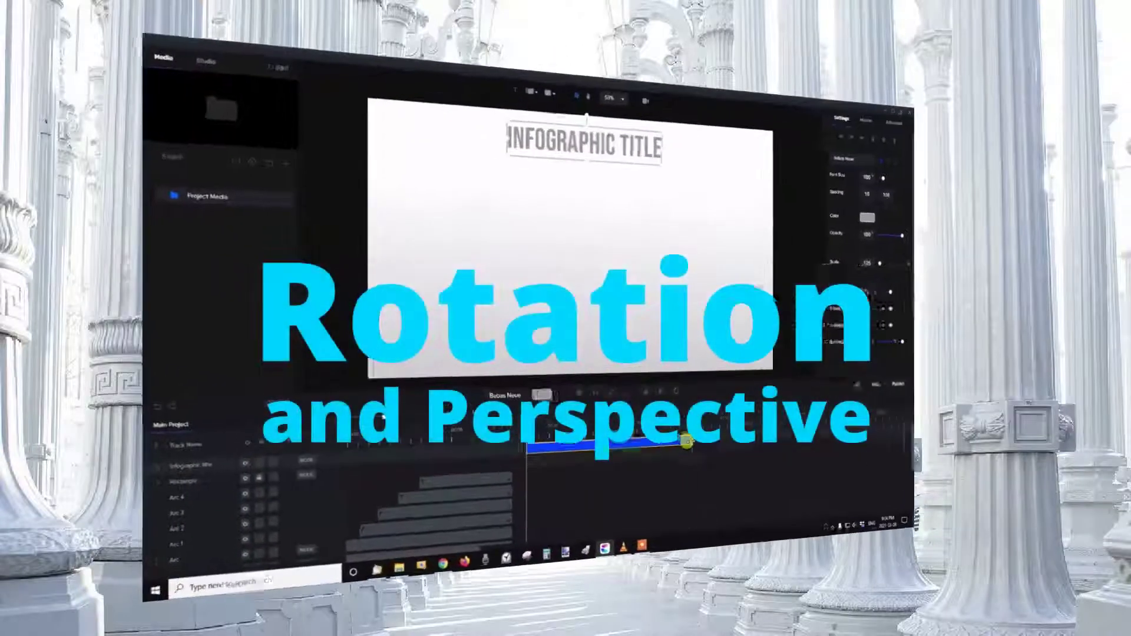
Step: Open the Rotation project with its X/Y/Z axis diagram over the columned-hall background
right_click(585, 459)
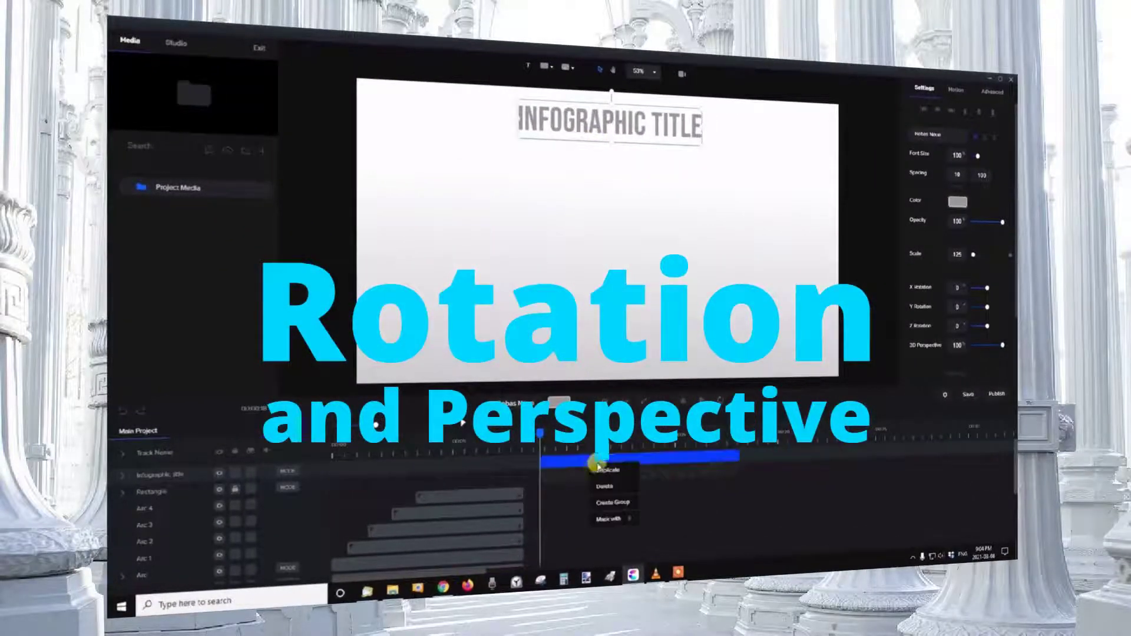
left_click(606, 495)
left_click_drag(536, 141, 536, 204)
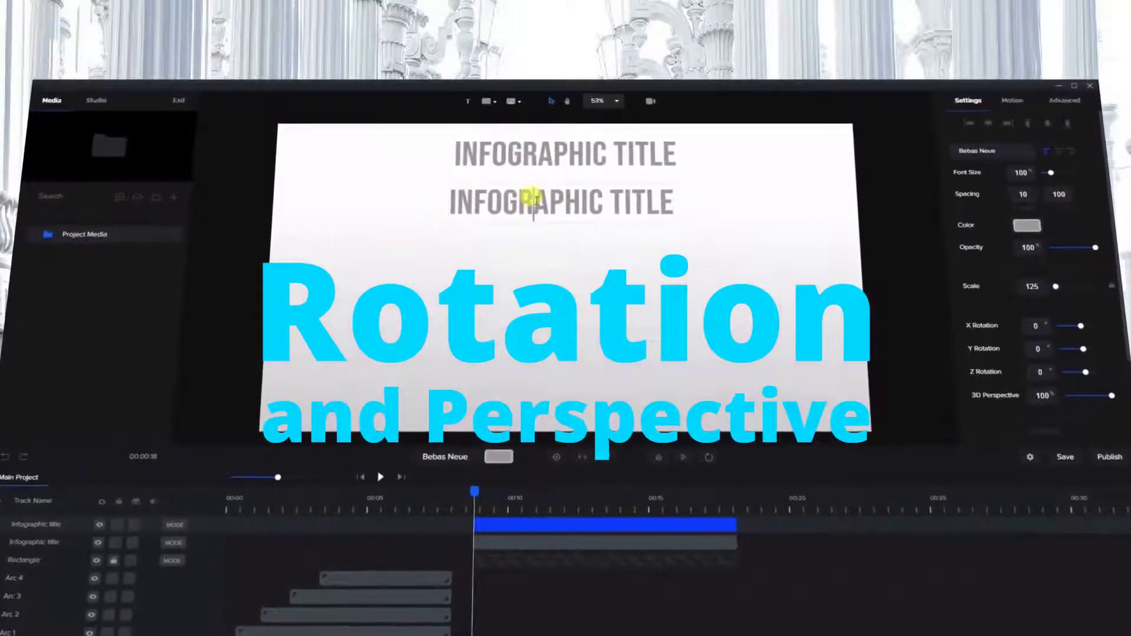
double_click(535, 201)
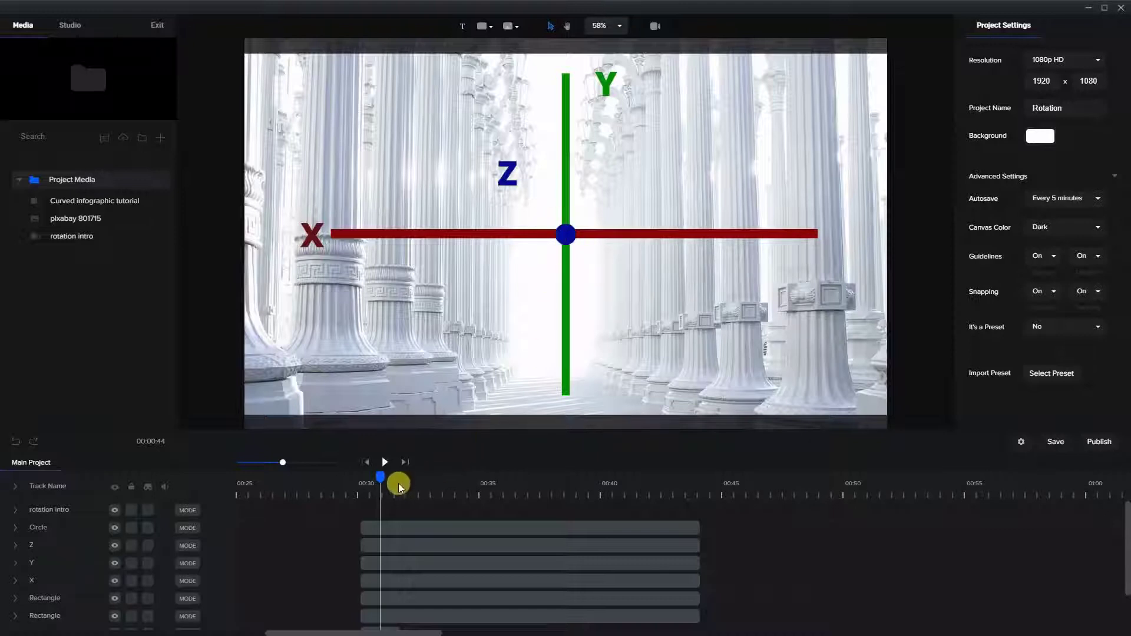
Step: Scrub the playhead to about 0:33 and select the rotation intro screenshot to show its Settings
left_click_drag(380, 476, 419, 481)
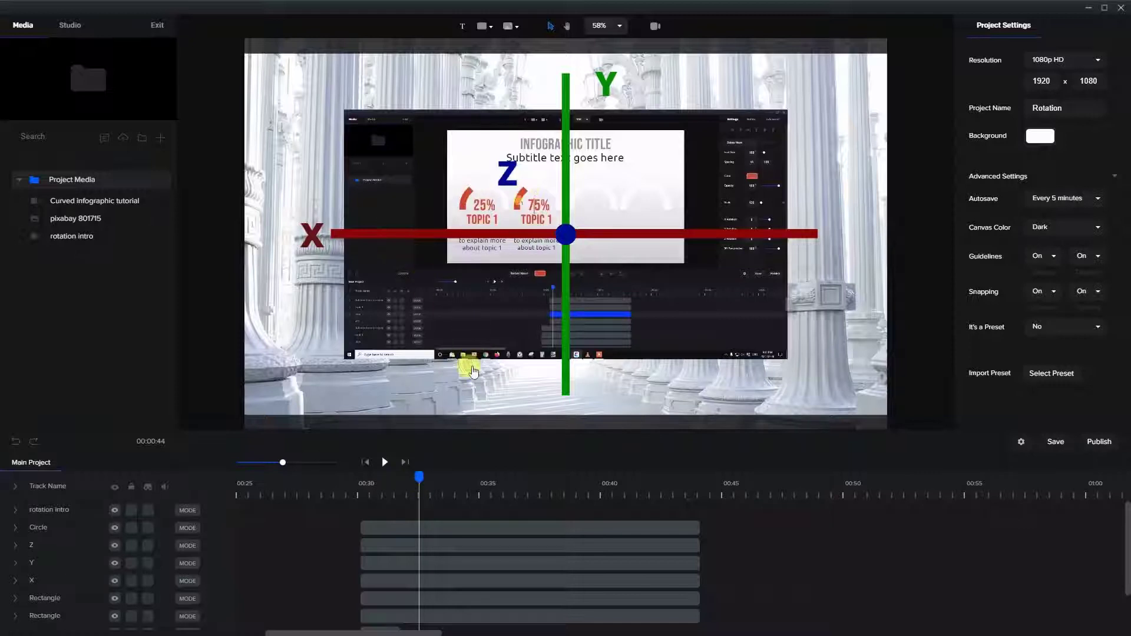
left_click(451, 126)
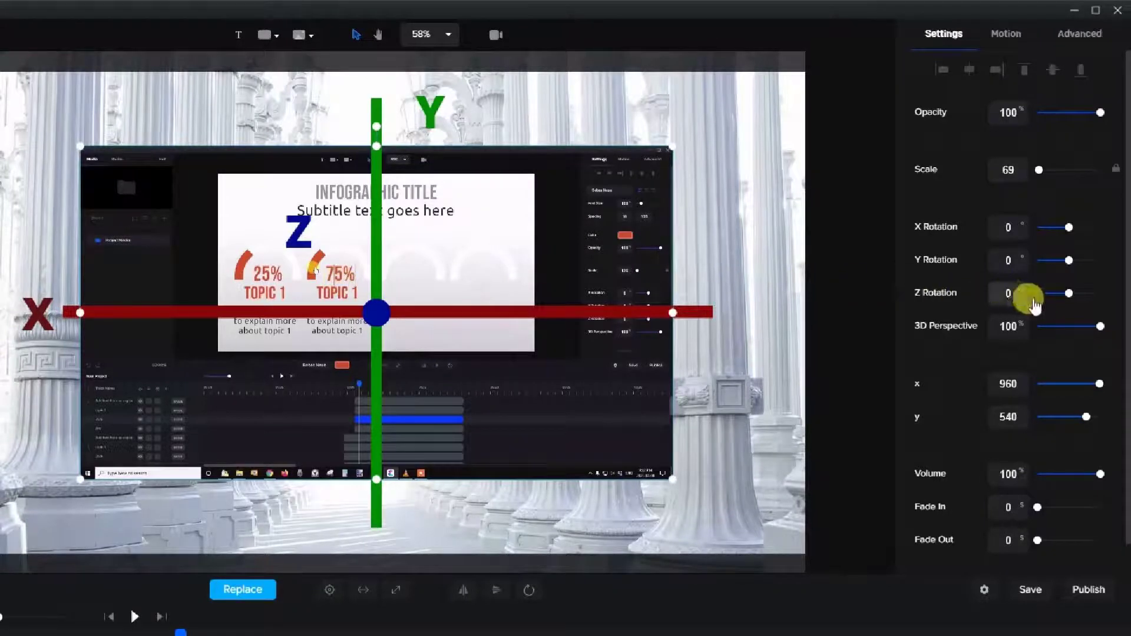
Step: Try Z and X rotation on the screenshot, finishing with Y Rotation at -99
mouse_move(1067, 293)
left_mouse_down()
mouse_move(1058, 288)
mouse_move(1066, 295)
left_mouse_up()
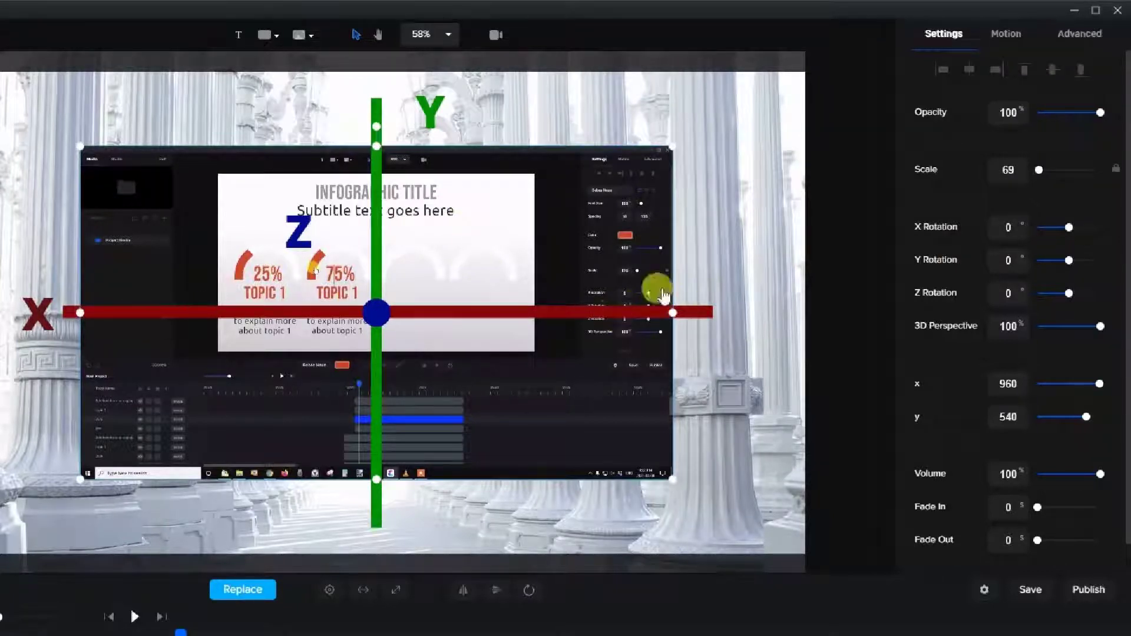
mouse_move(1068, 227)
left_mouse_down()
mouse_move(1054, 227)
mouse_move(1071, 238)
left_mouse_up()
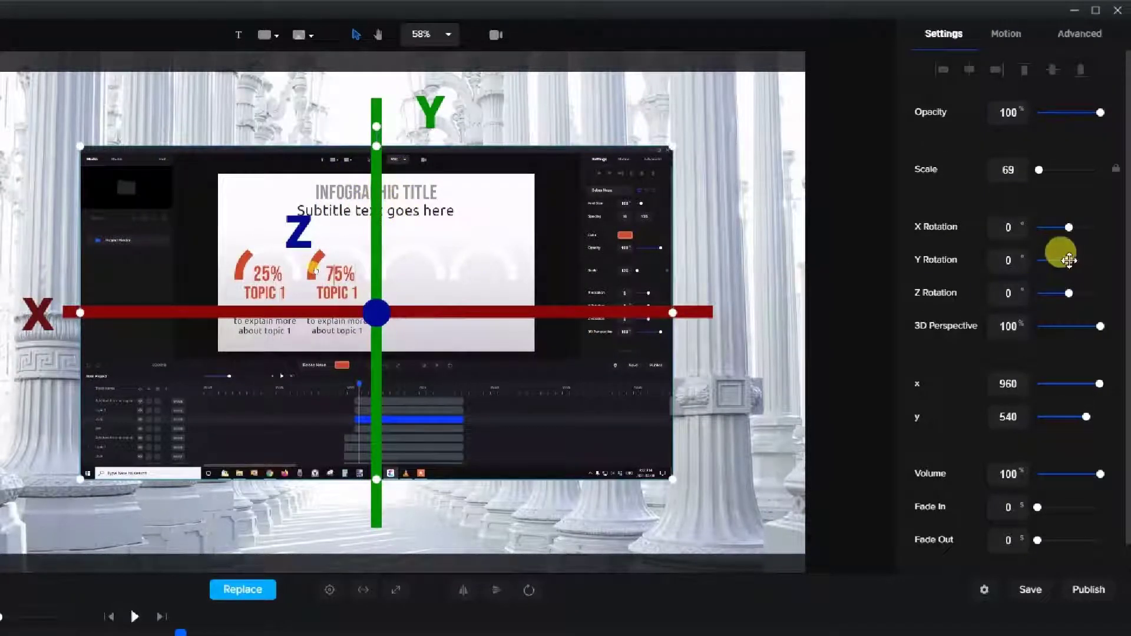
left_click_drag(1061, 250, 1063, 272)
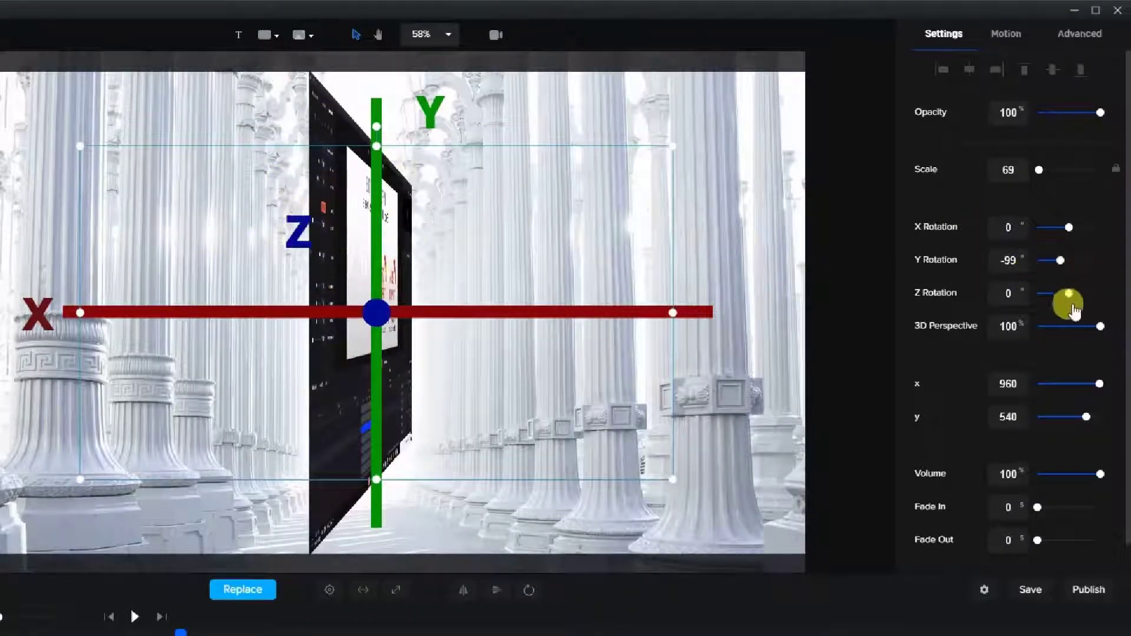
Step: Spin the screenshot through -360 on Y, then reset Y Rotation to 0
left_click_drag(1074, 311, 1034, 260)
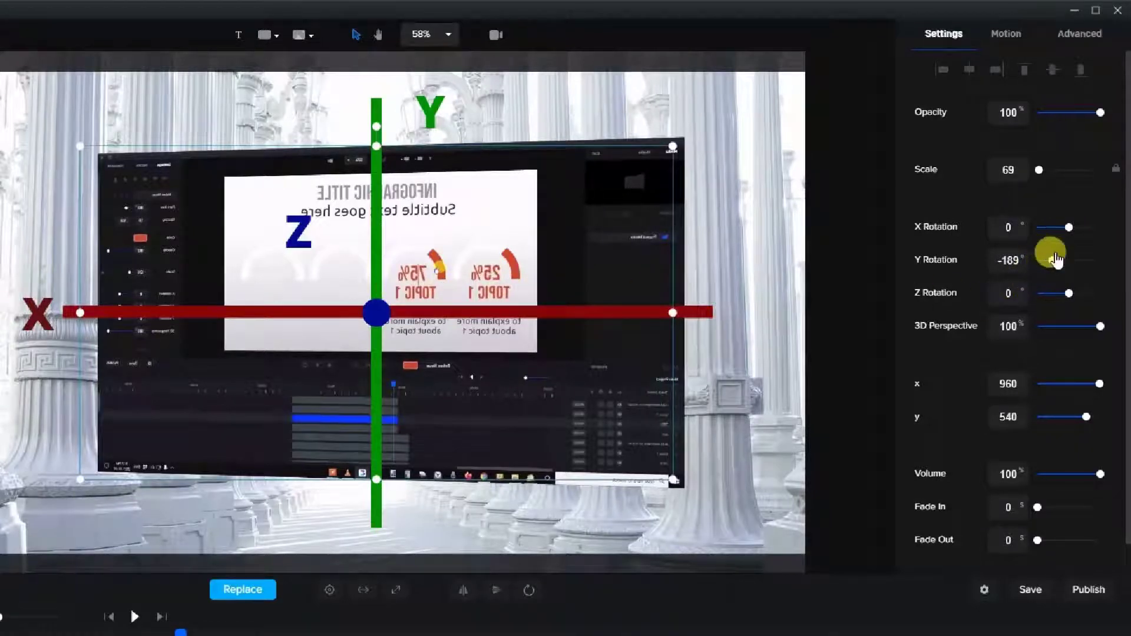
left_click_drag(1053, 260, 1035, 260)
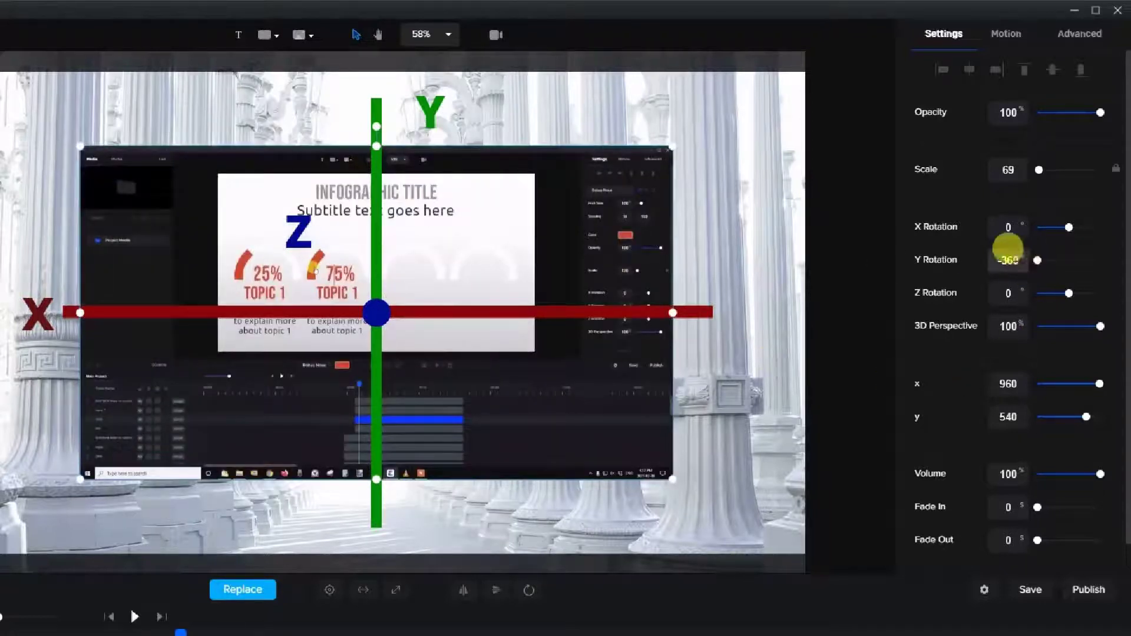
double_click(1005, 259)
type("0")
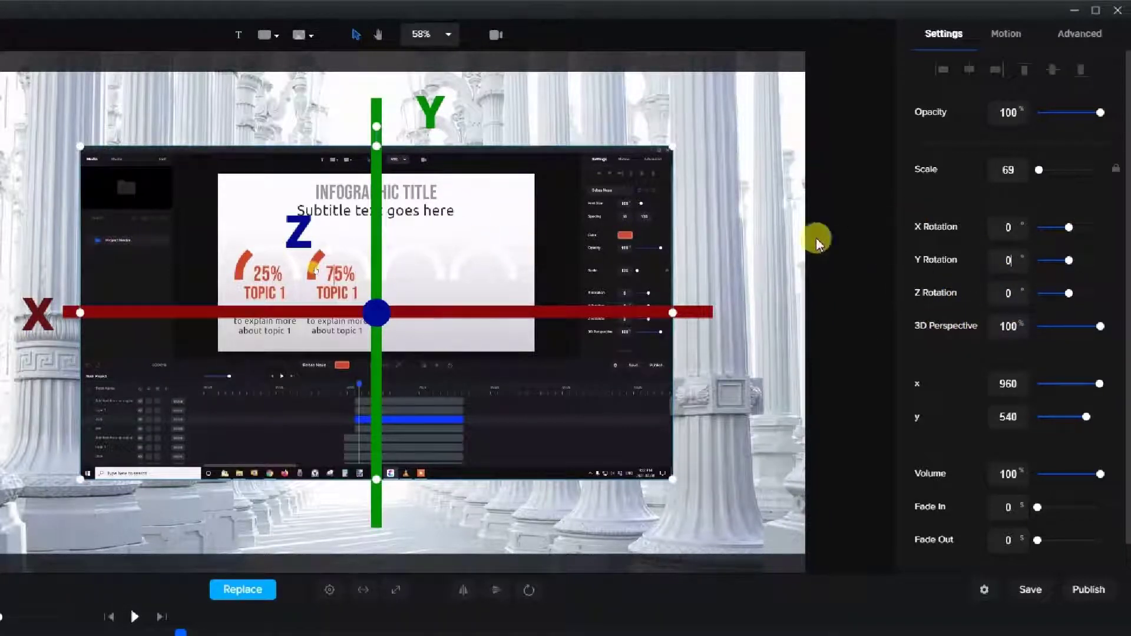
left_click(1067, 262)
left_click_drag(1067, 257, 1074, 263)
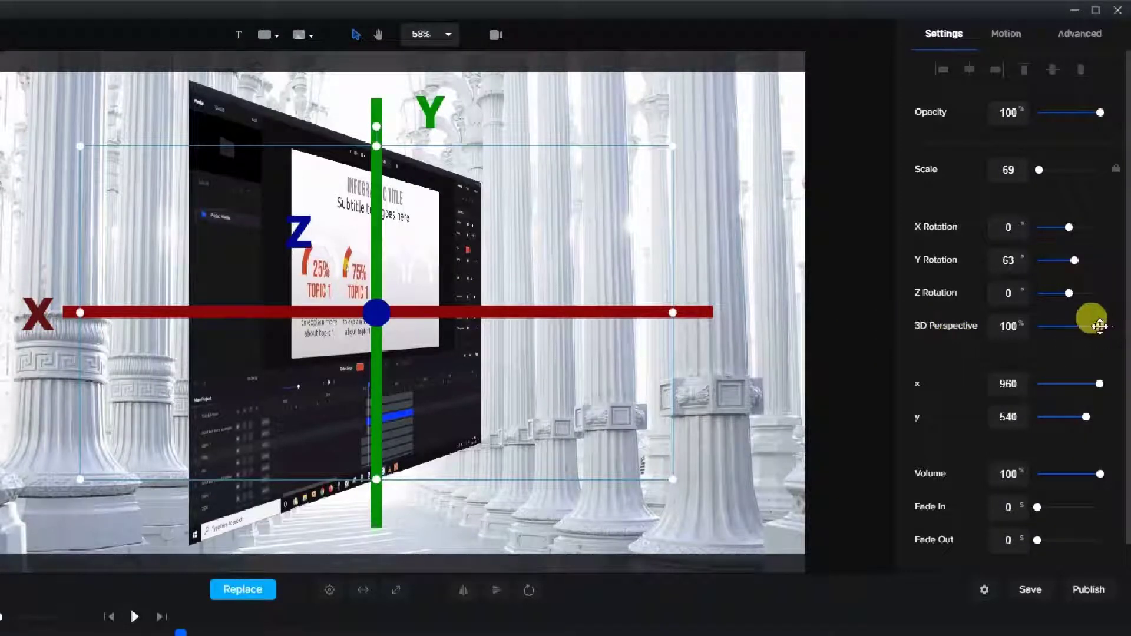
mouse_move(1099, 326)
left_mouse_down()
mouse_move(1073, 339)
mouse_move(1109, 337)
left_mouse_up()
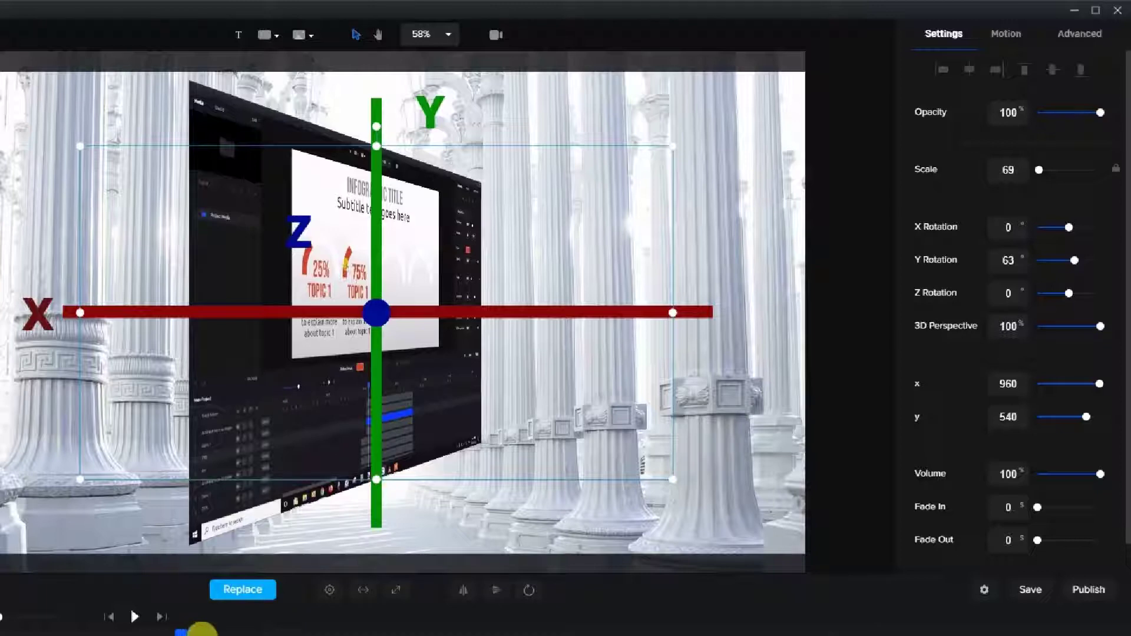
left_click(1022, 260)
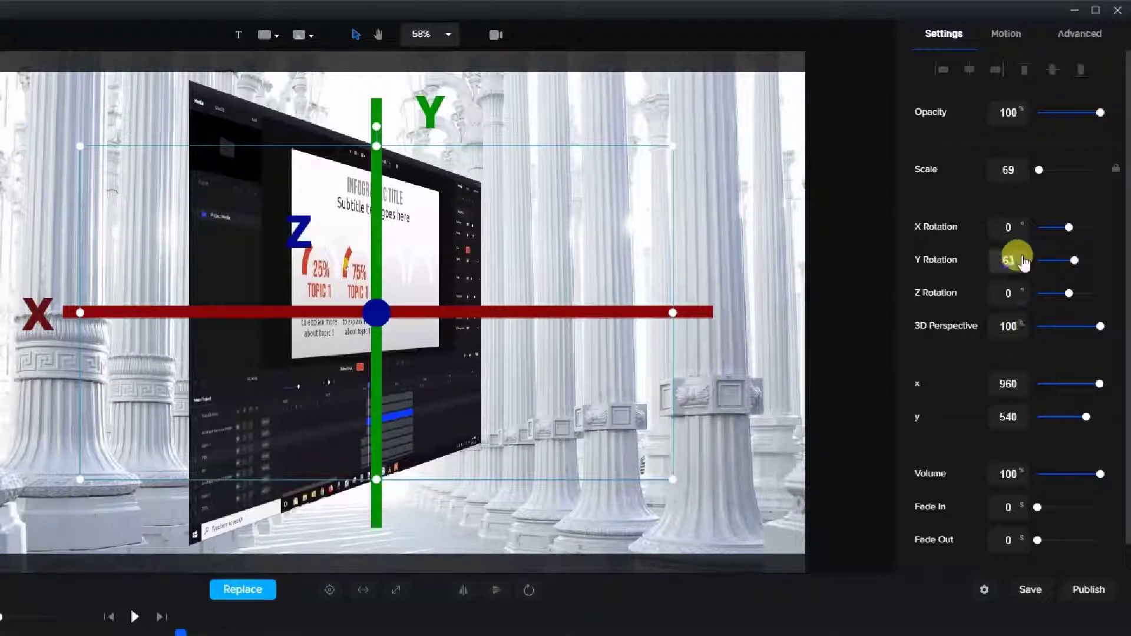
type("0")
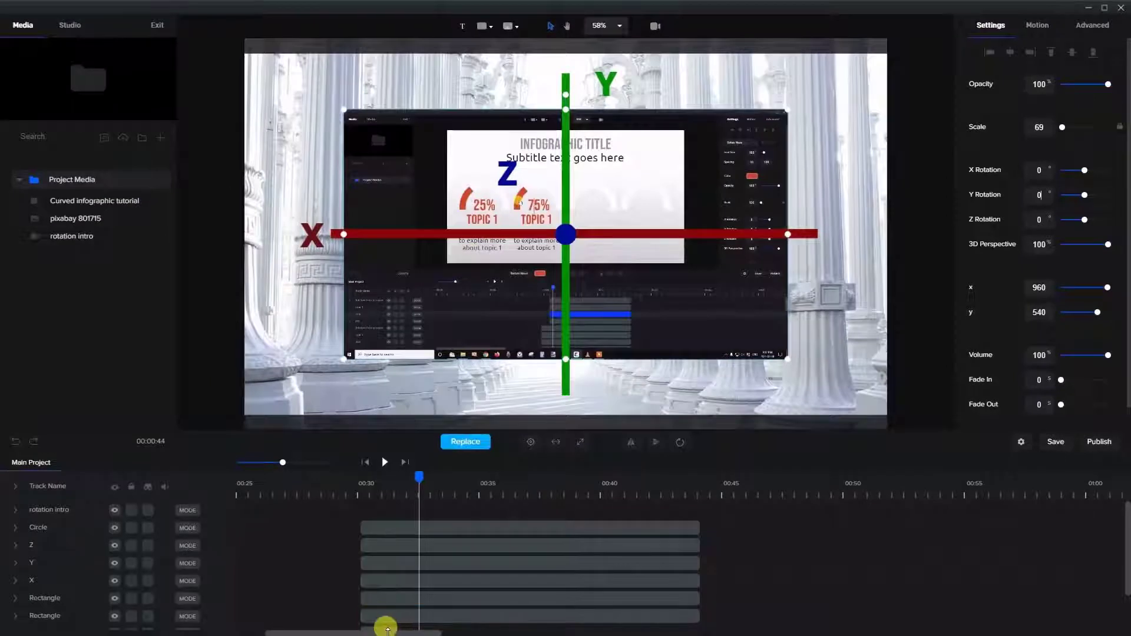
Step: Move the playhead back to about 00:17 and play, then pause, the preview
left_click_drag(375, 632, 365, 631)
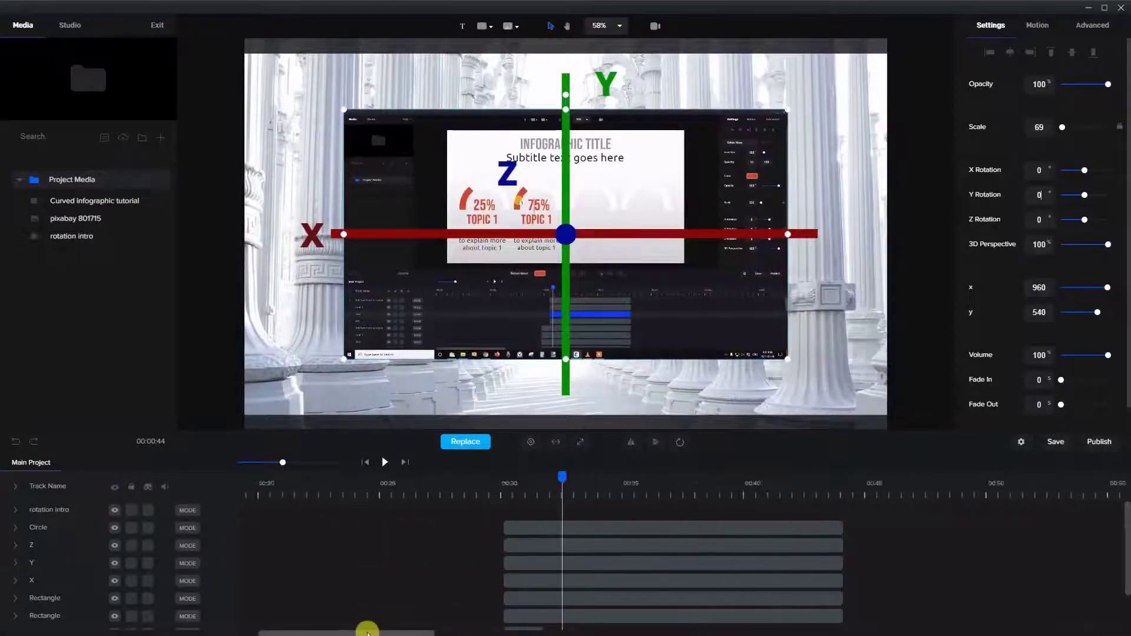
left_click(429, 485)
scroll(410, 526, "down", 2)
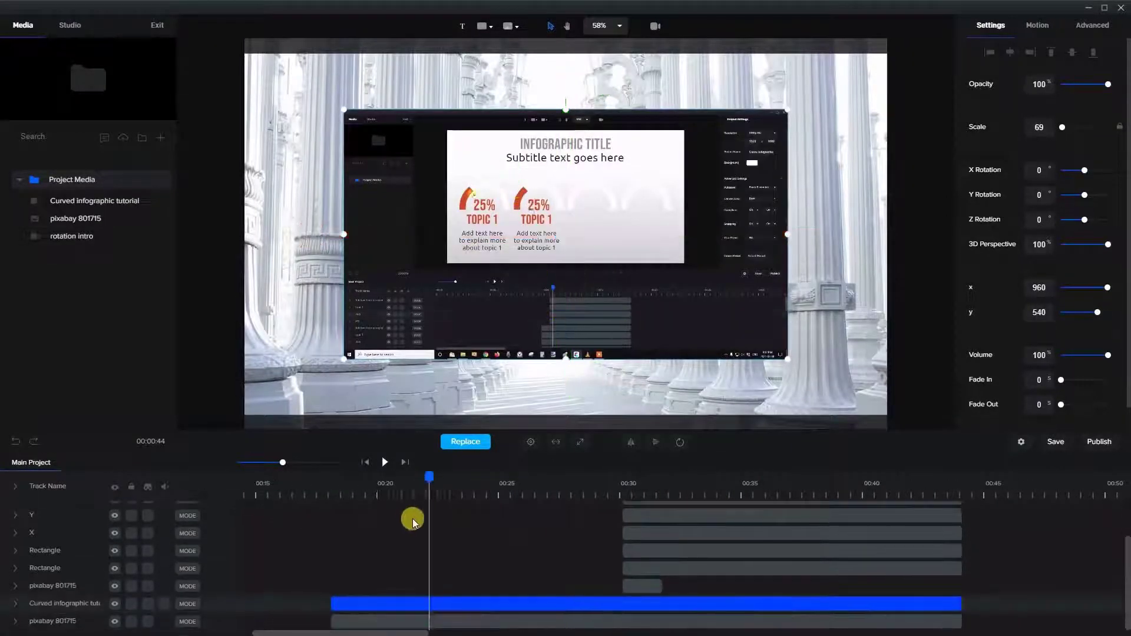
left_click_drag(365, 486, 334, 485)
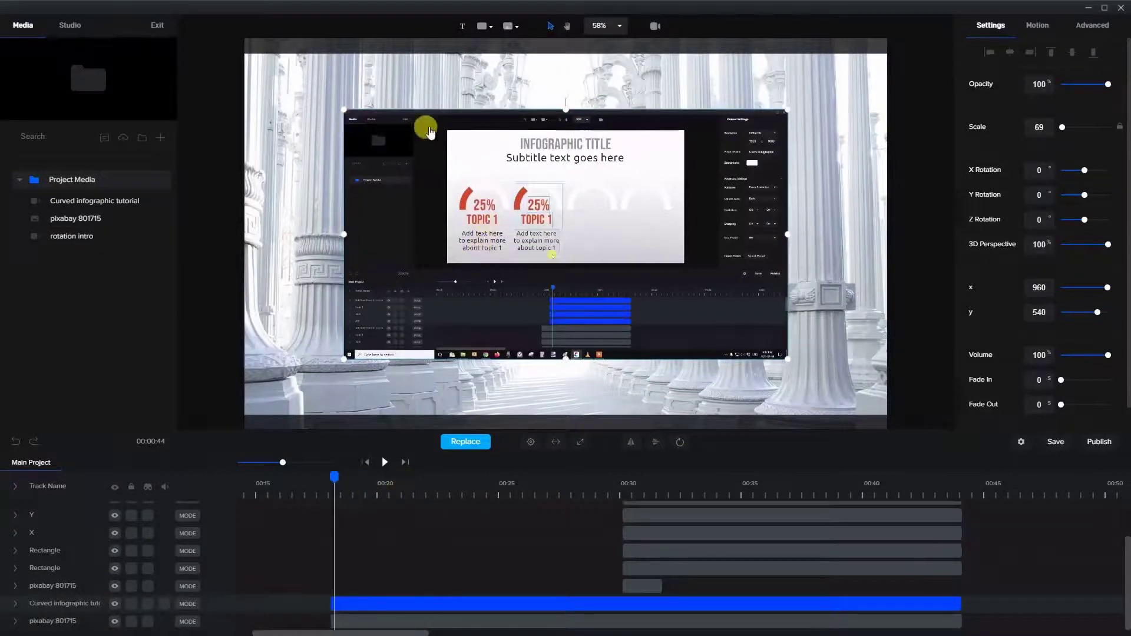
left_click(384, 460)
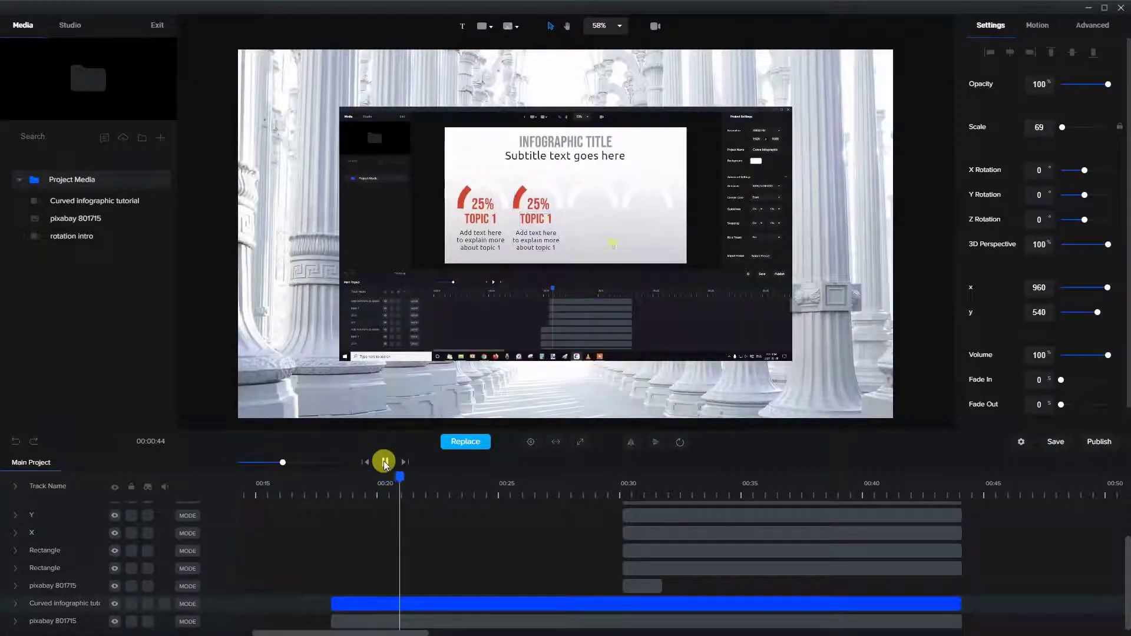
left_click(384, 462)
Step: Return to about 00:20 and select the Curved infographic tutorial clip
left_click(384, 591)
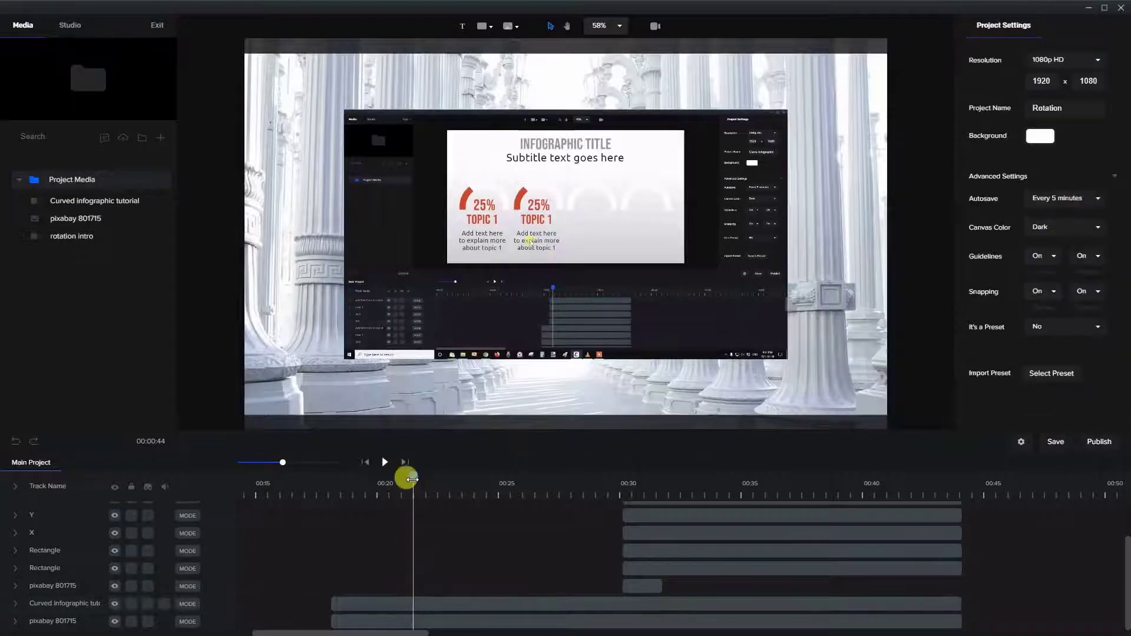
left_click(397, 482)
left_click(354, 604)
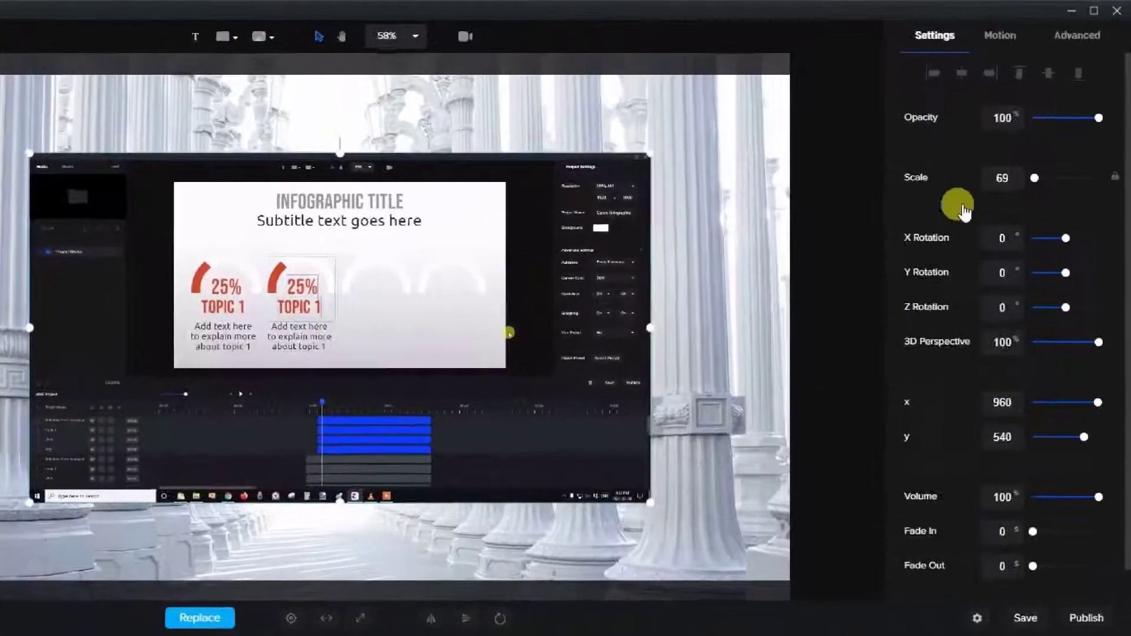
Step: Apply the Back Slide Left entrance from Motion > In > Slide and preview it
left_click(980, 50)
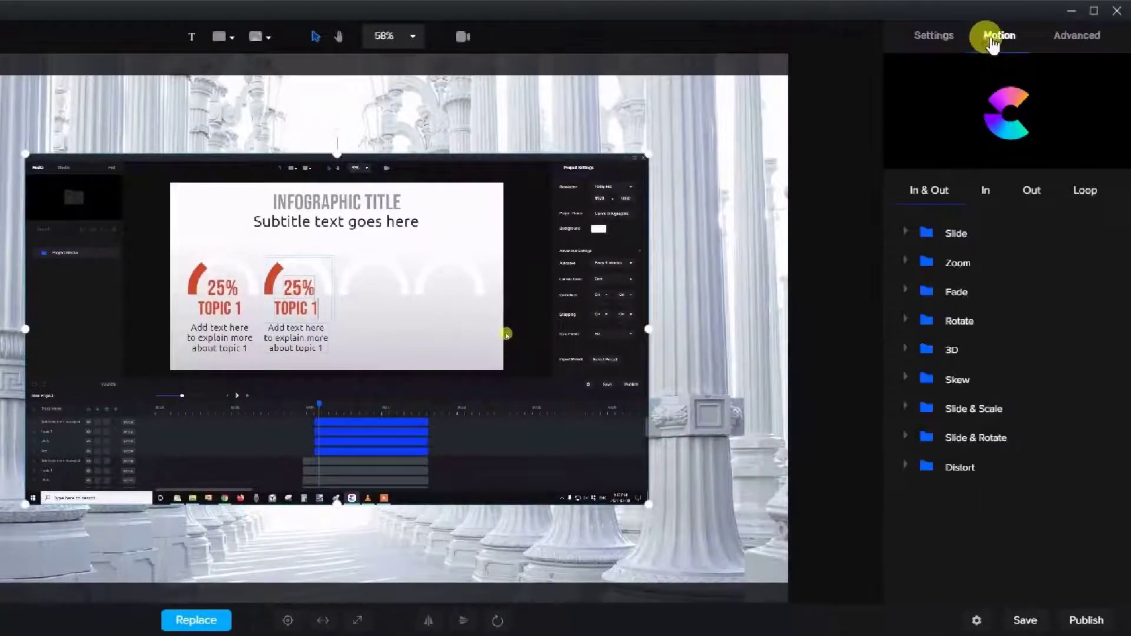
left_click(987, 193)
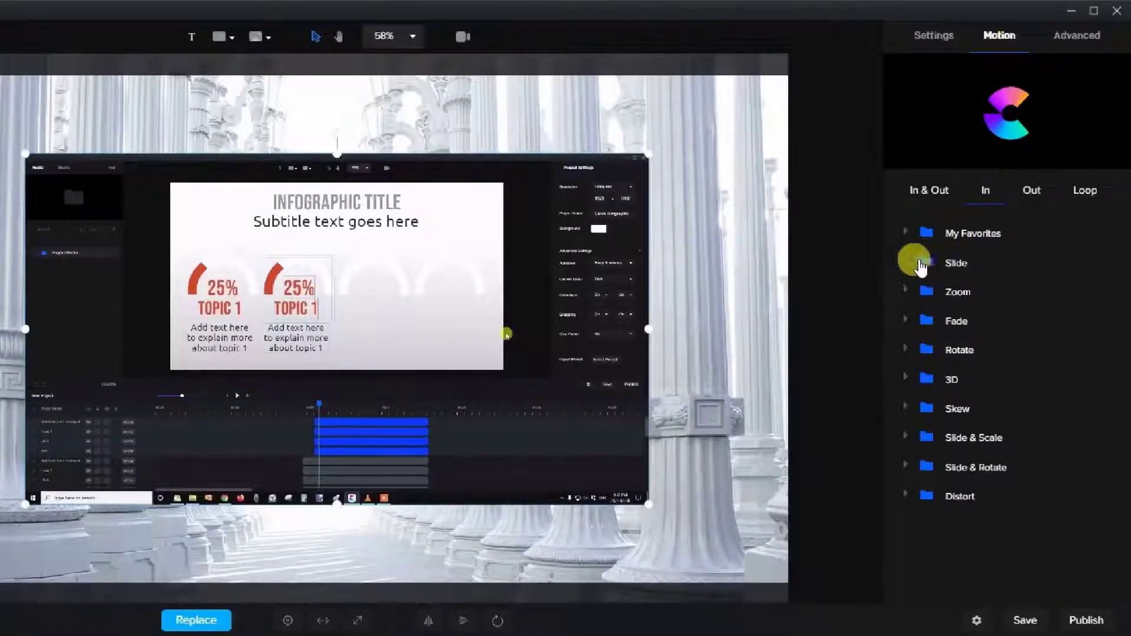
left_click(906, 263)
left_click(966, 395)
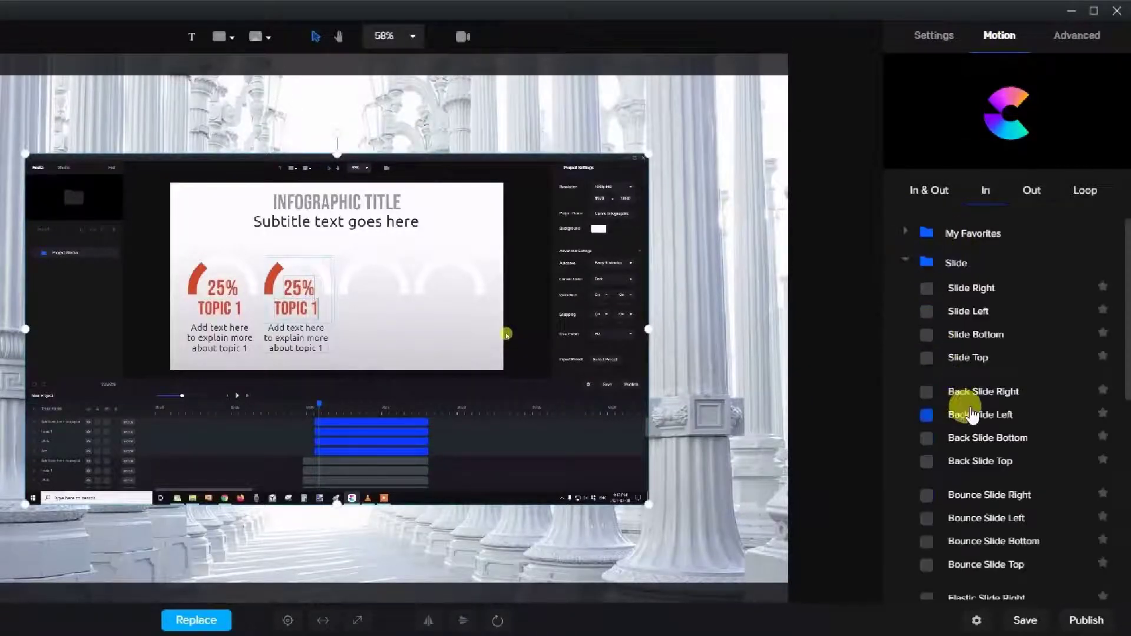
left_click(956, 414)
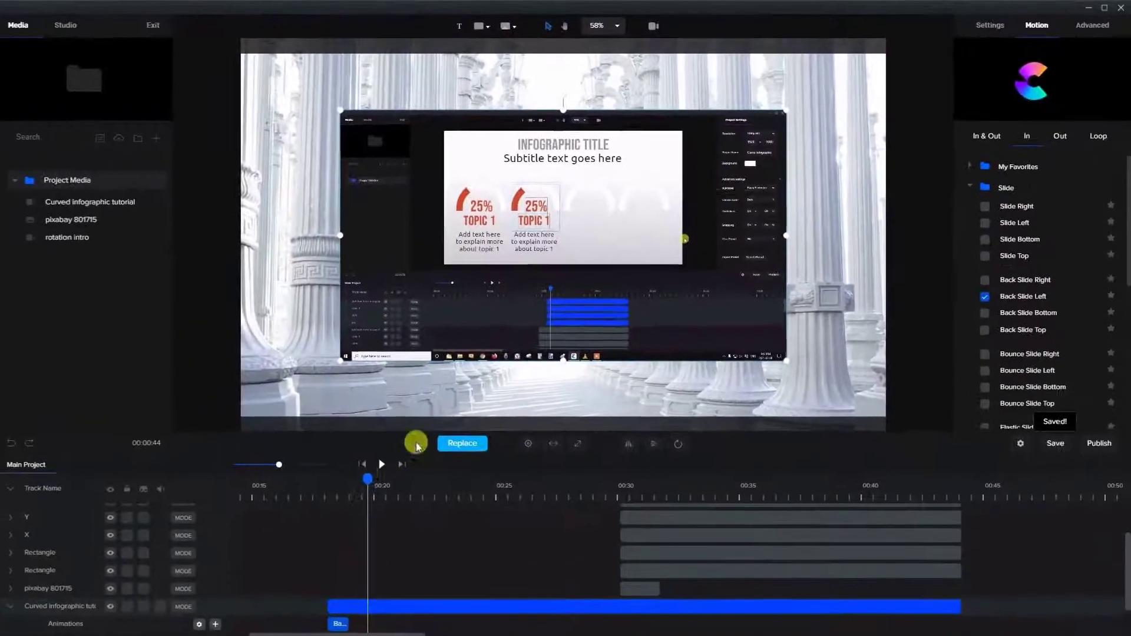
mouse_move(352, 479)
left_mouse_down()
mouse_move(330, 476)
mouse_move(358, 483)
left_mouse_up()
Step: Just past the slide-in, add a custom animation block with the Rotation property enabled
right_click(331, 620)
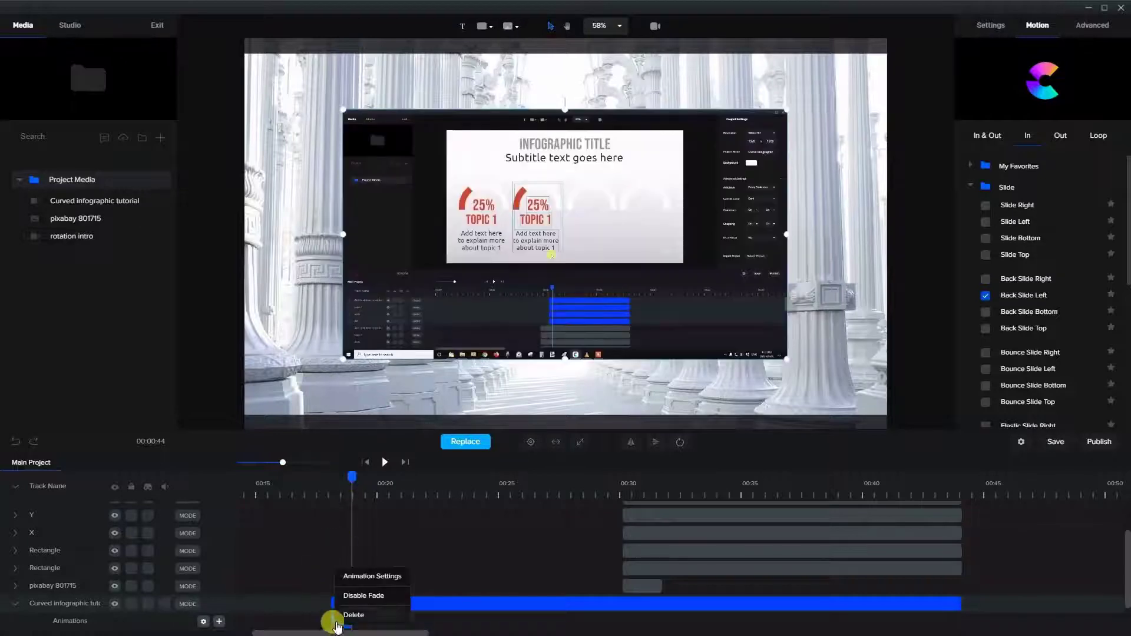
left_click(359, 541)
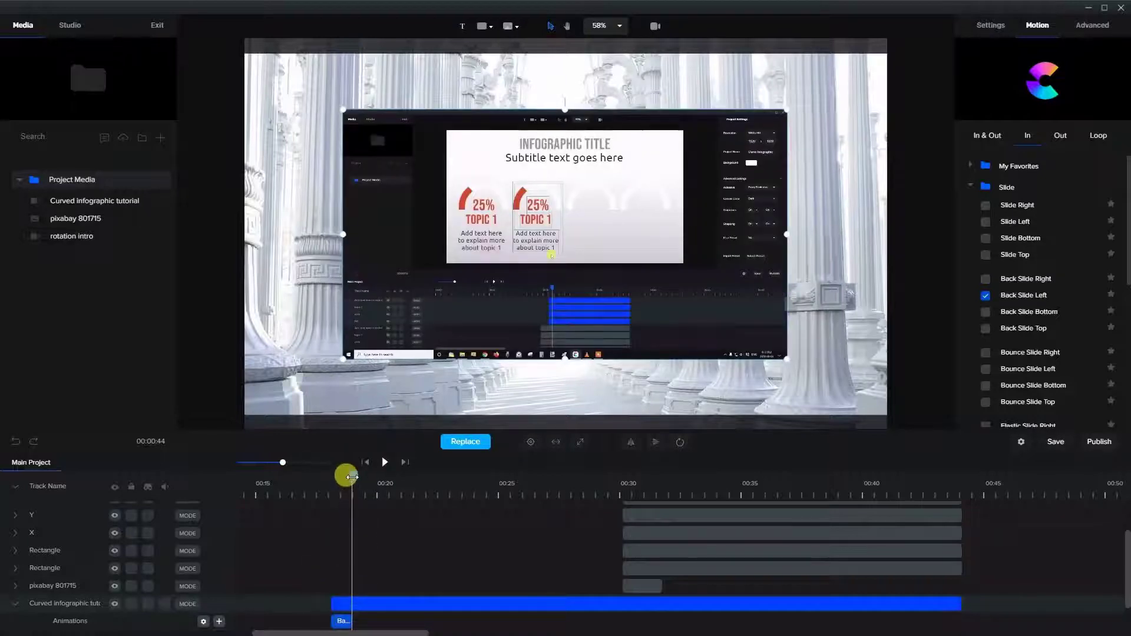
left_click_drag(351, 476, 363, 471)
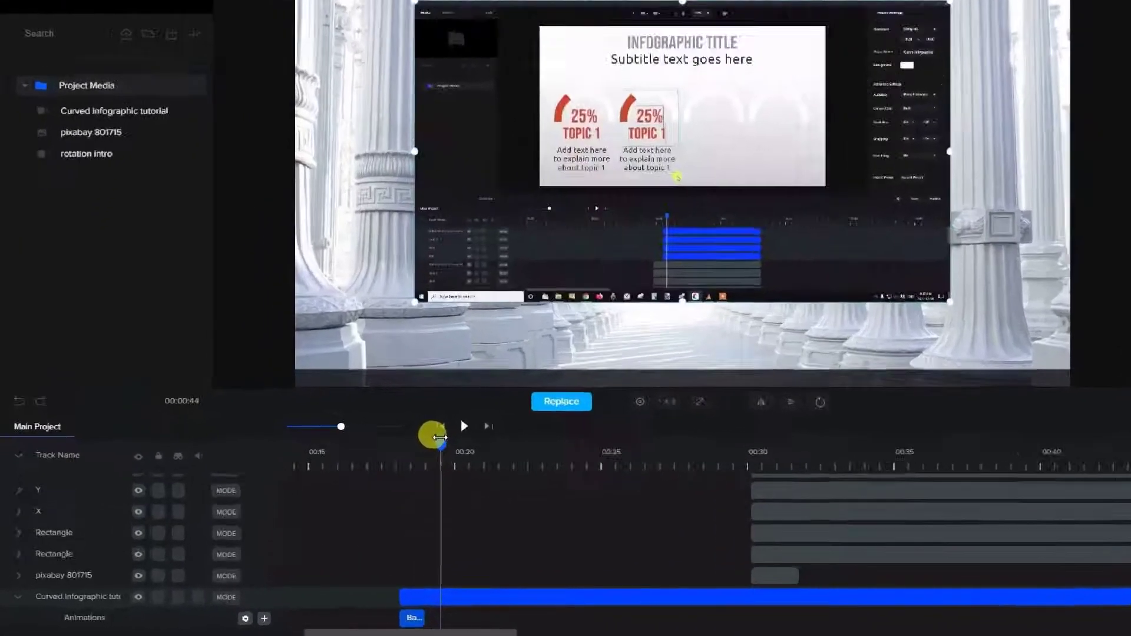
scroll(169, 549, "down", 2)
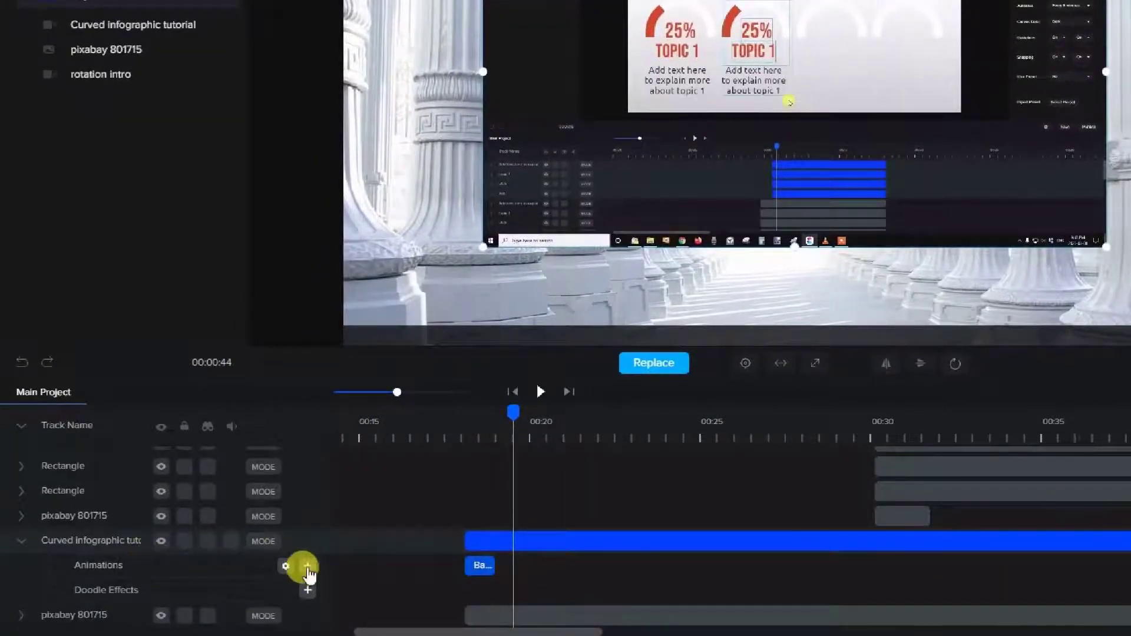
left_click(308, 566)
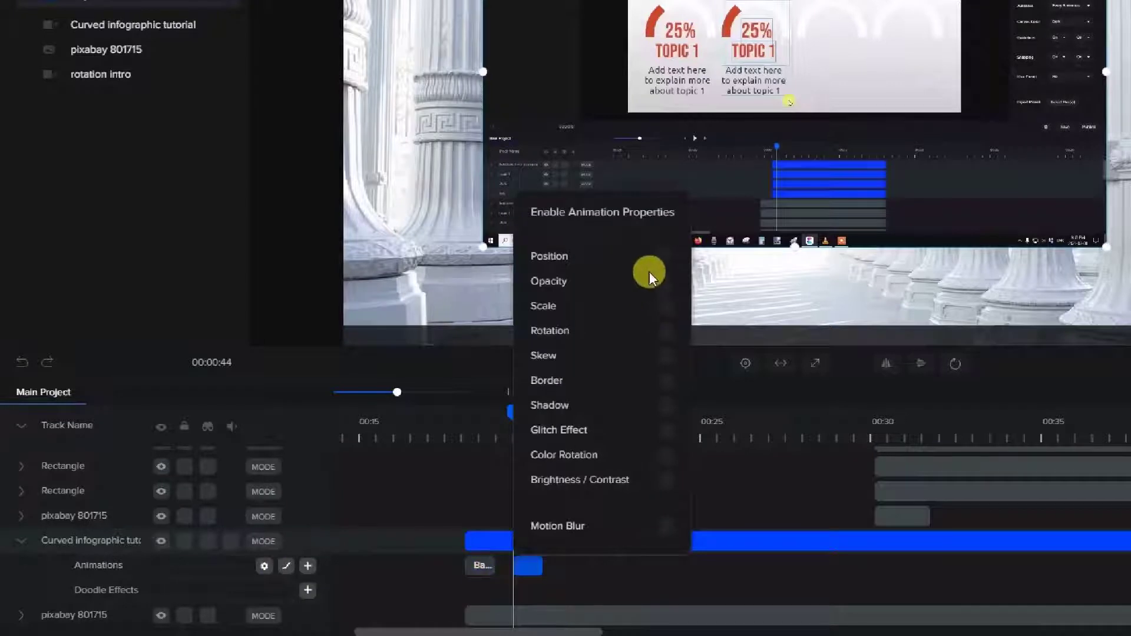
left_click(666, 332)
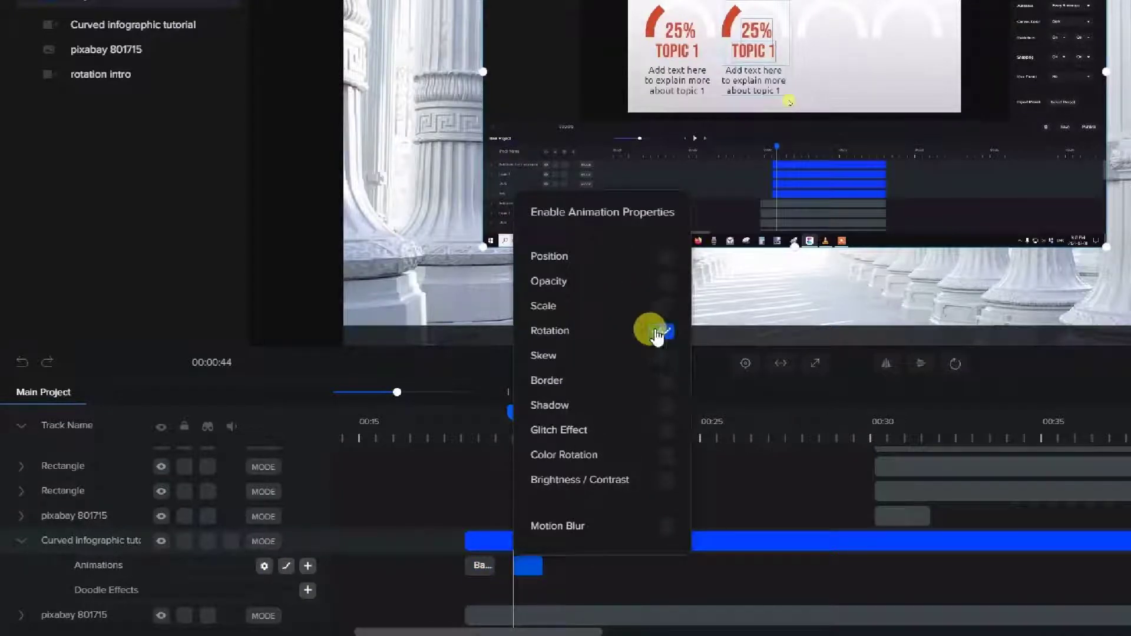
left_click(586, 567)
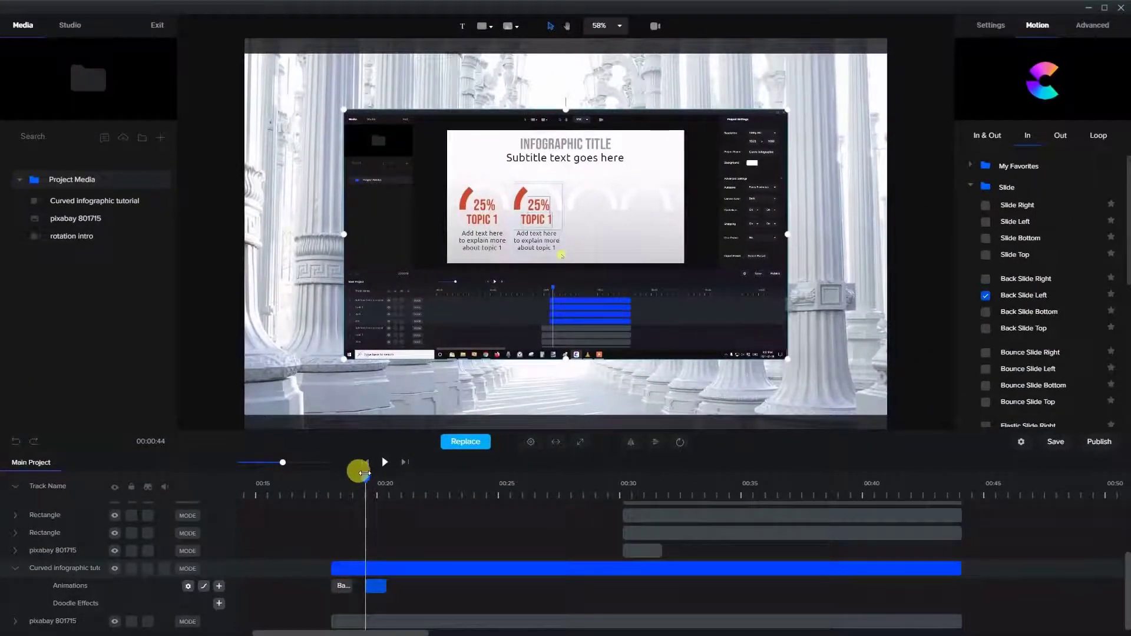
Step: At about 00:21, set the screenshot's Y Rotation to 63 in Settings
left_click_drag(364, 473, 397, 474)
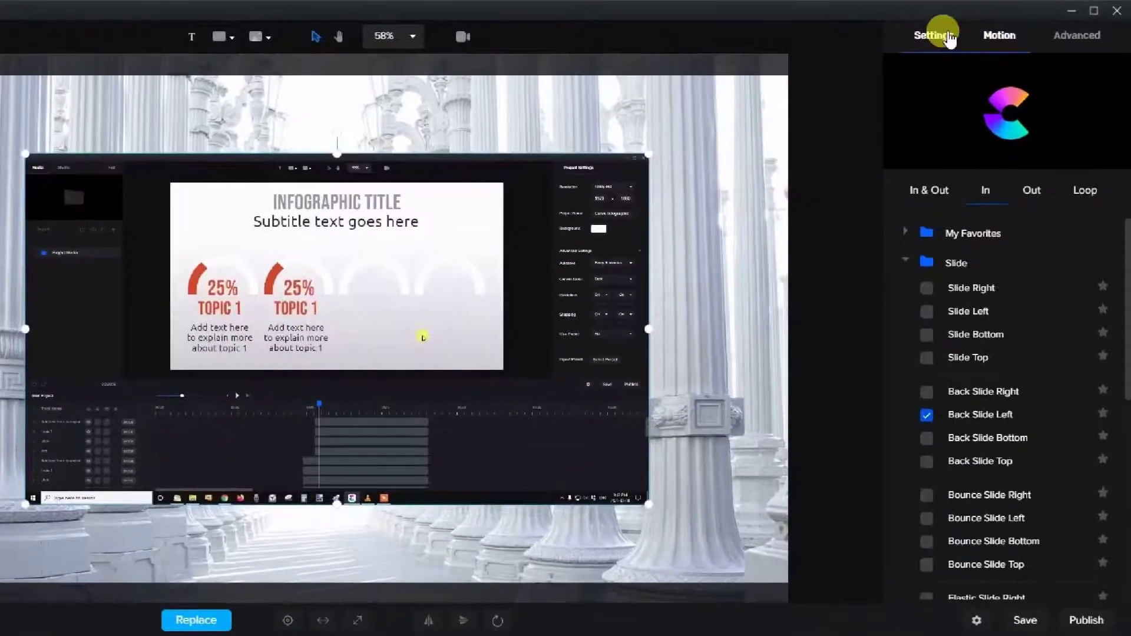
left_click(950, 38)
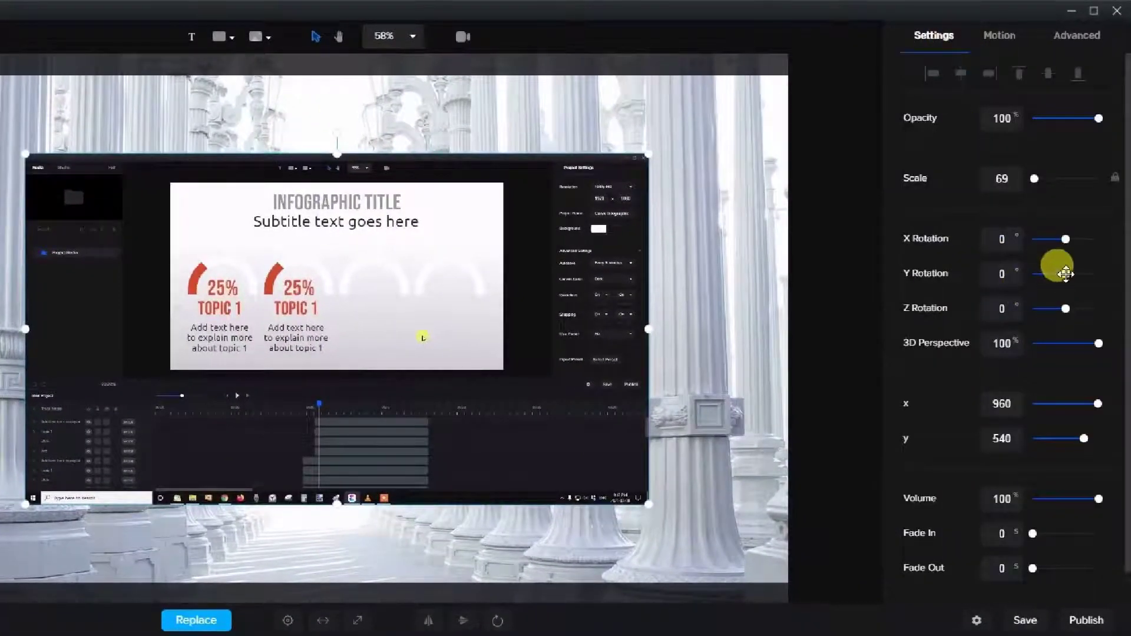
left_click_drag(1066, 274, 1078, 274)
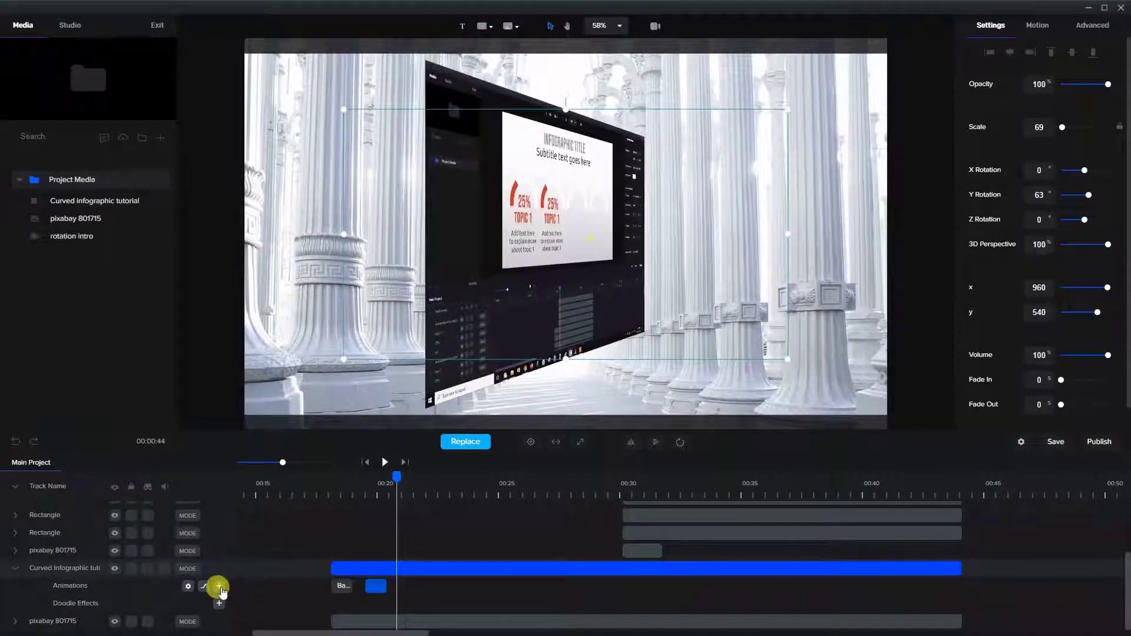
Step: Add a new custom animation with Rotation, Scale and Position enabled
left_click(219, 586)
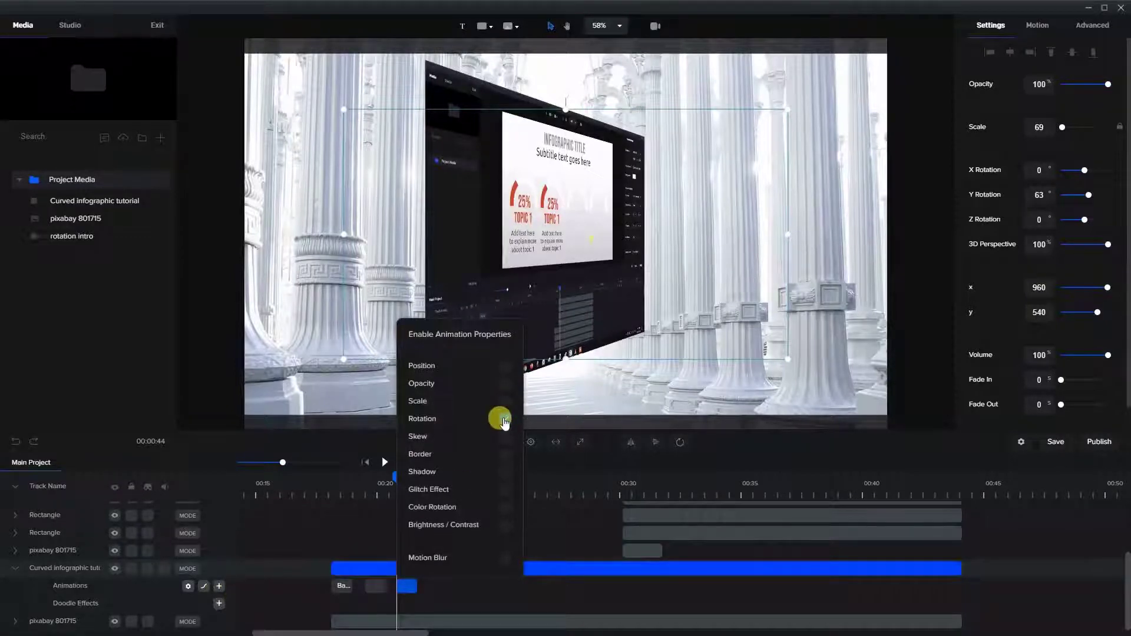
left_click(504, 419)
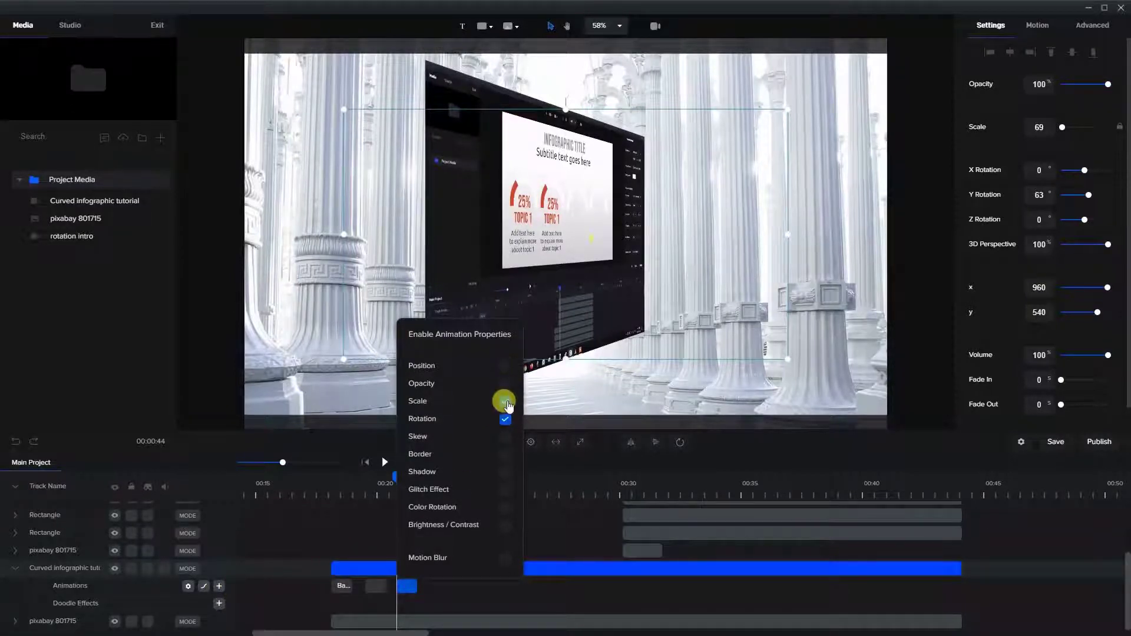
left_click(505, 402)
left_click(505, 367)
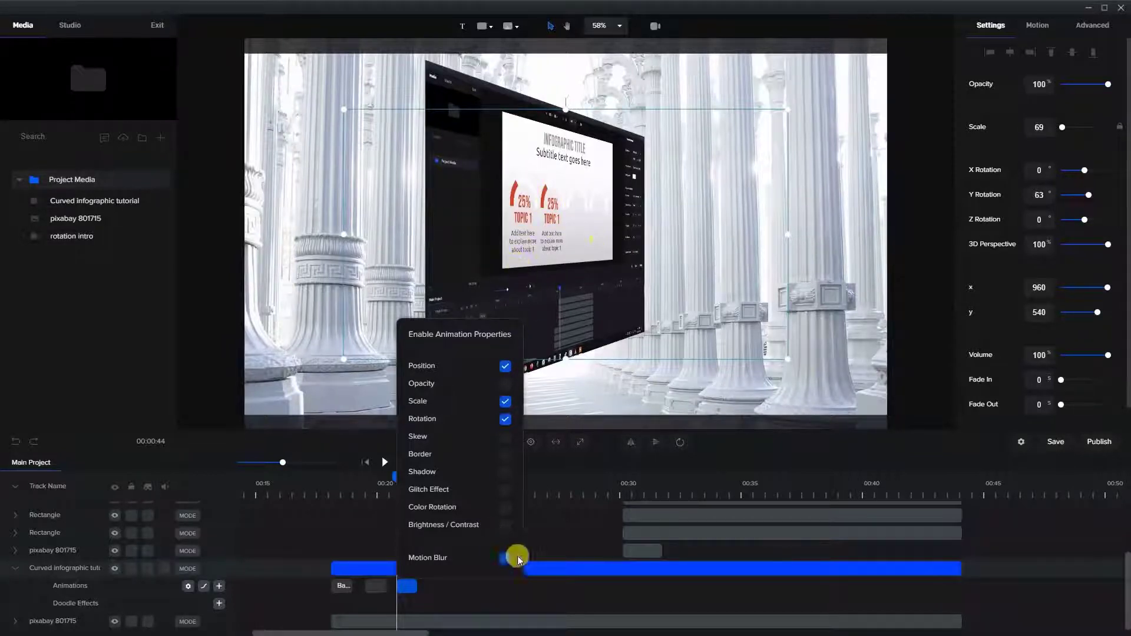
left_click(405, 575)
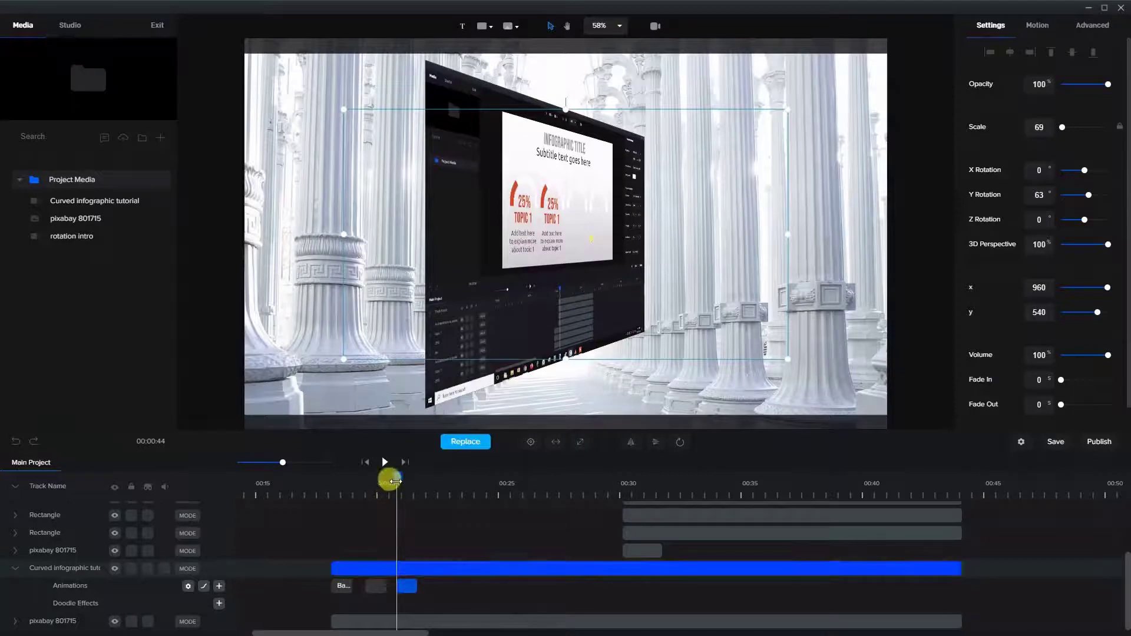
Step: At about 00:22, set Y Rotation to 36, scale to 83, and move the screenshot up-left
left_click_drag(397, 476, 422, 483)
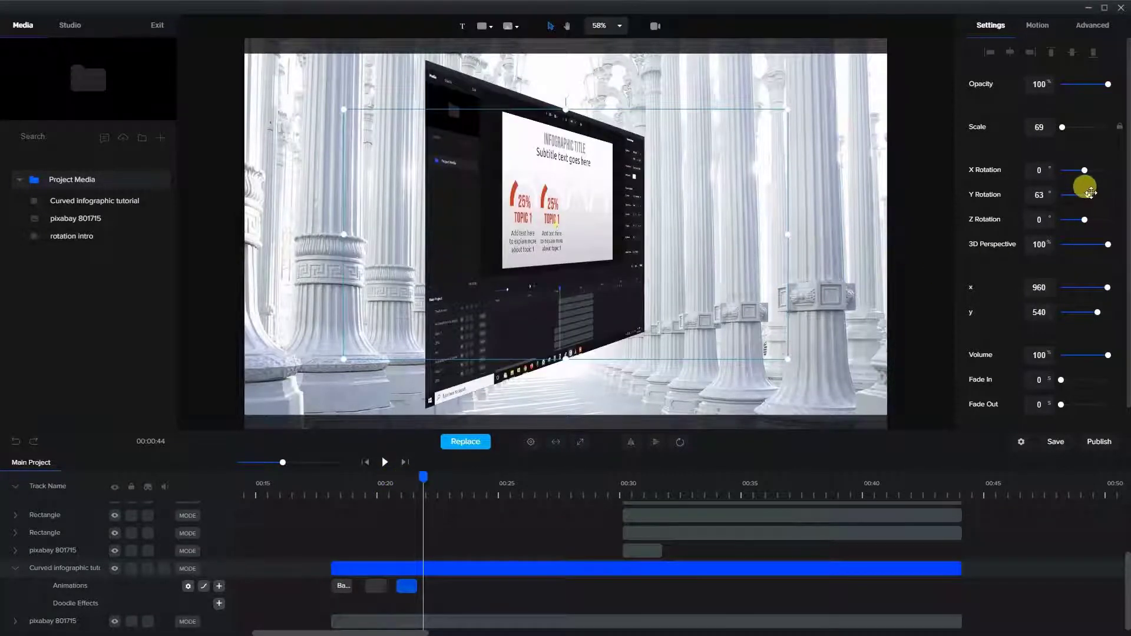
left_click_drag(1088, 192, 1087, 194)
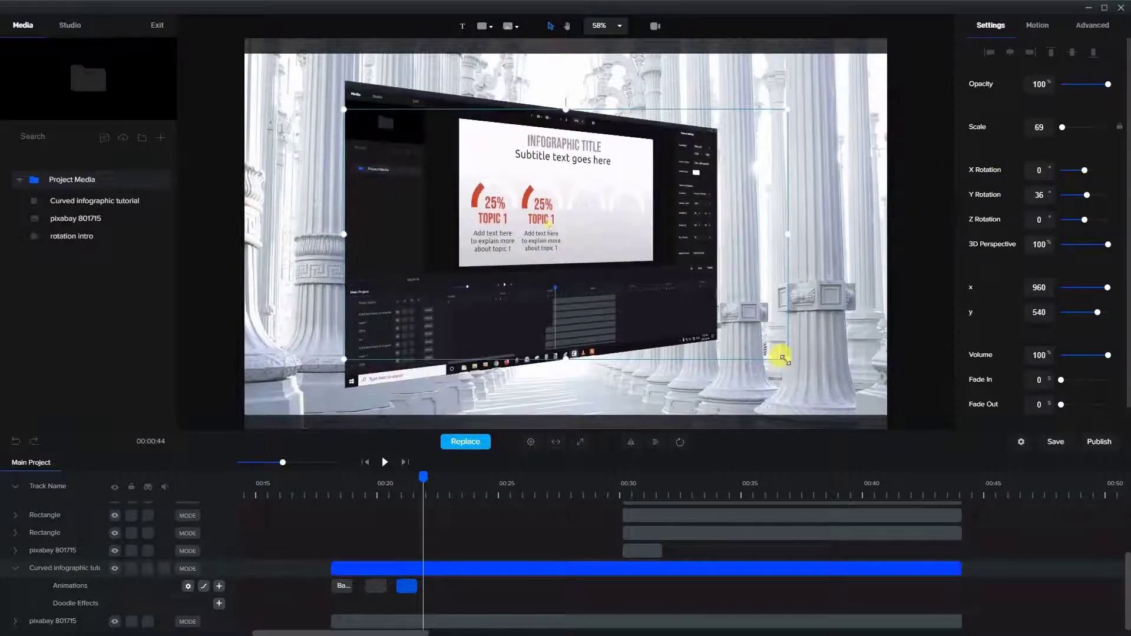
left_click_drag(793, 365, 877, 410)
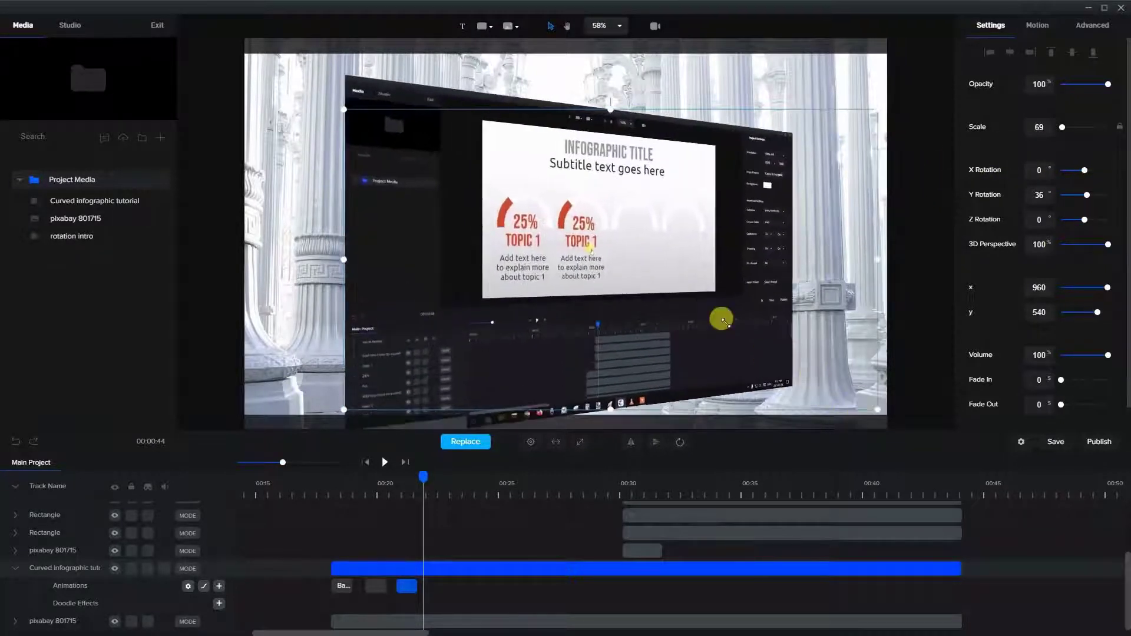
left_click_drag(625, 294, 615, 265)
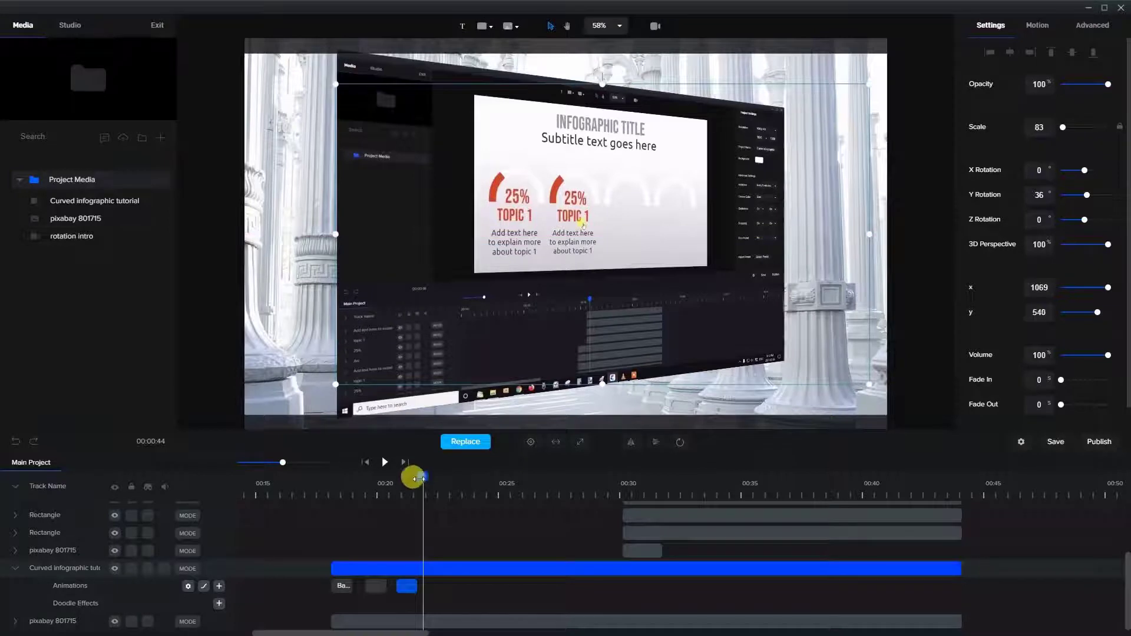
Step: Add another custom animation with Position and Rotation enabled
left_click(218, 588)
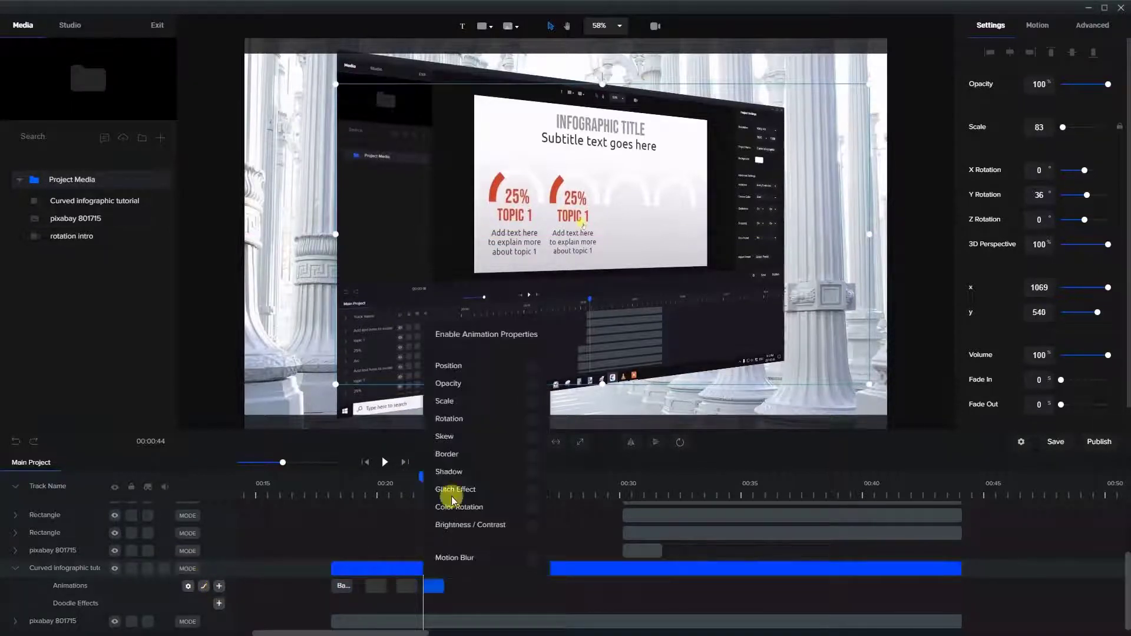
left_click(532, 366)
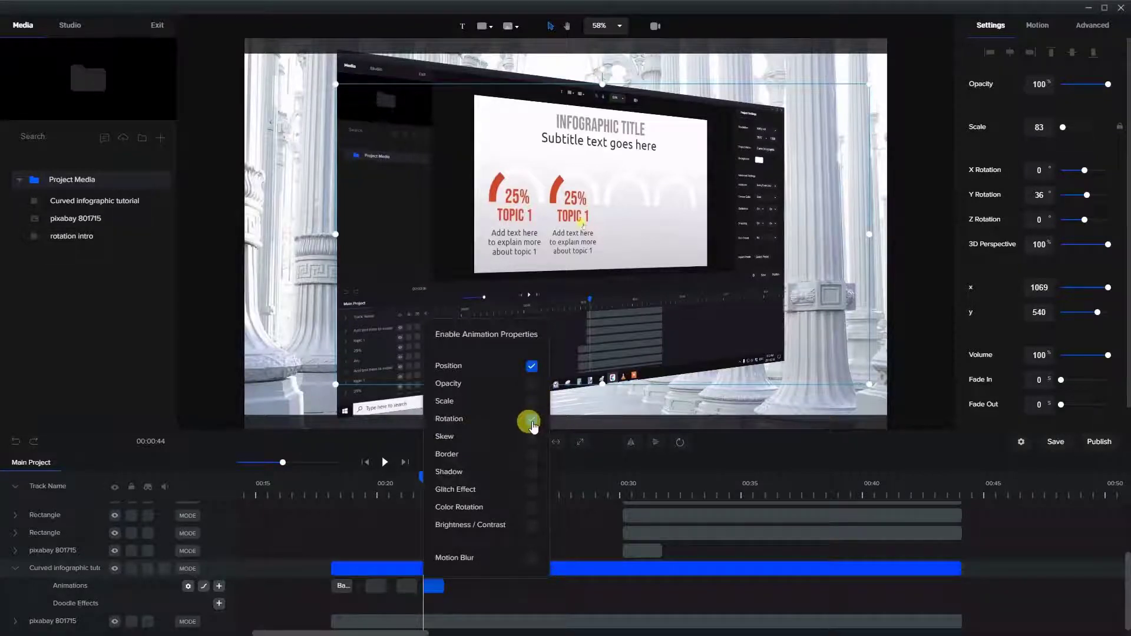
left_click(532, 423)
left_click(432, 587)
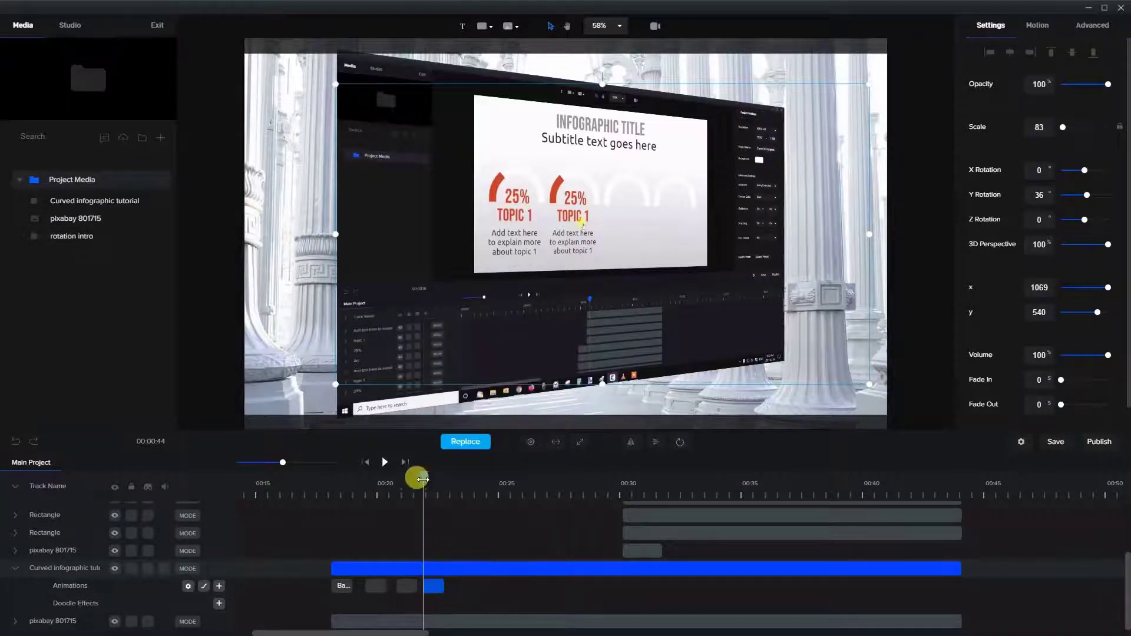
Step: Slightly later, set Y Rotation to 0, X Rotation to -27, and shift the clip left to x 985
left_click_drag(422, 479, 447, 480)
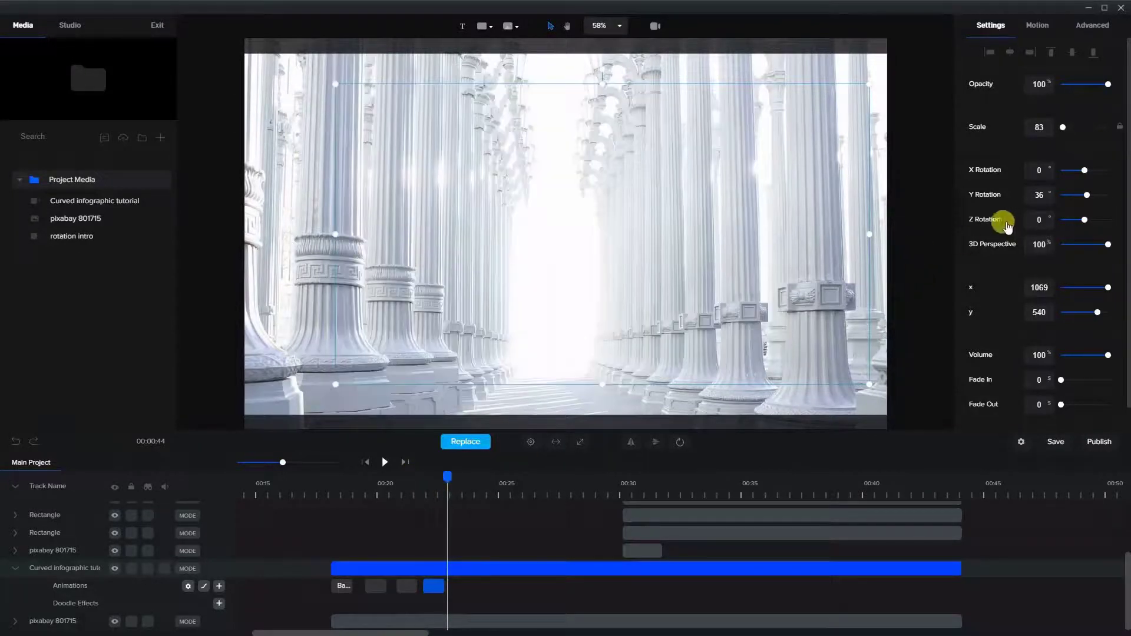
double_click(1039, 195)
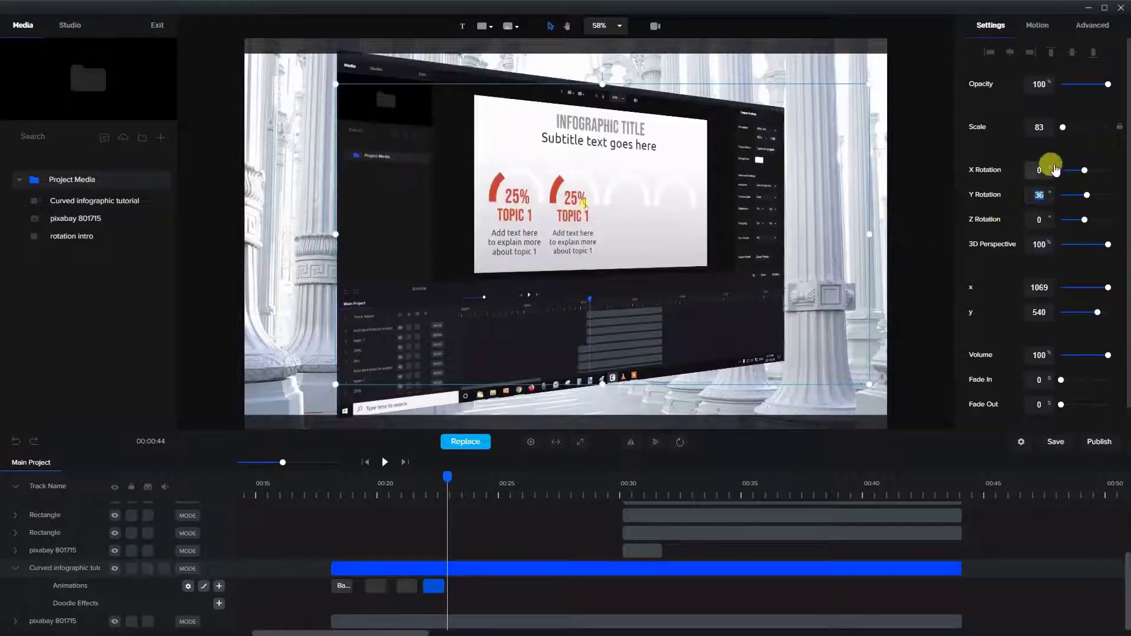
type("0")
left_click(1078, 172)
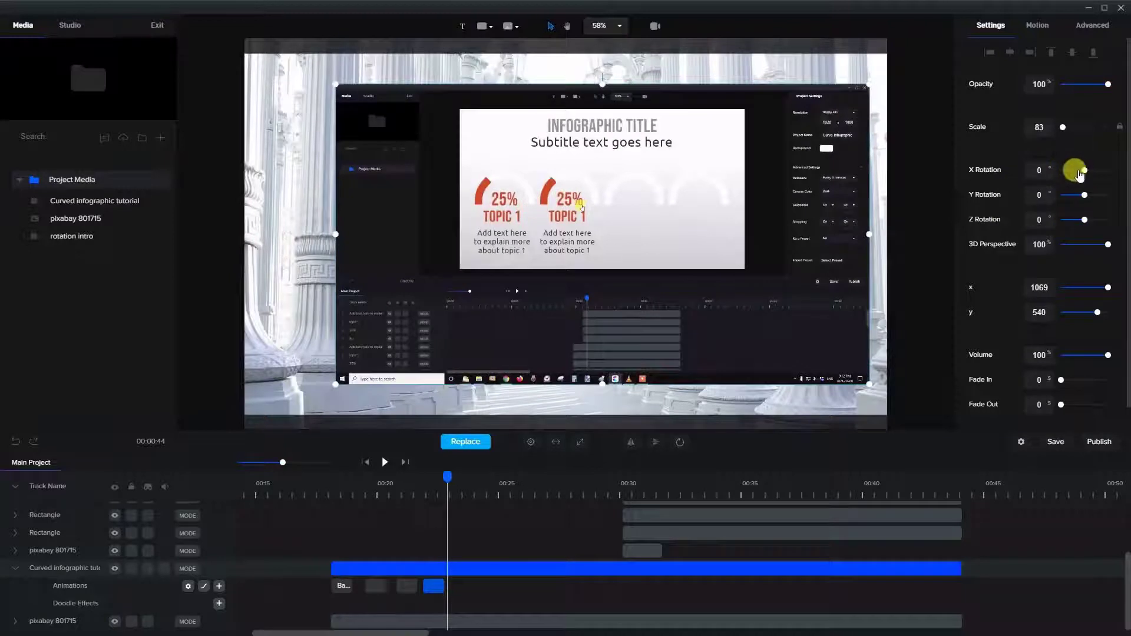
left_click_drag(1081, 171, 1080, 171)
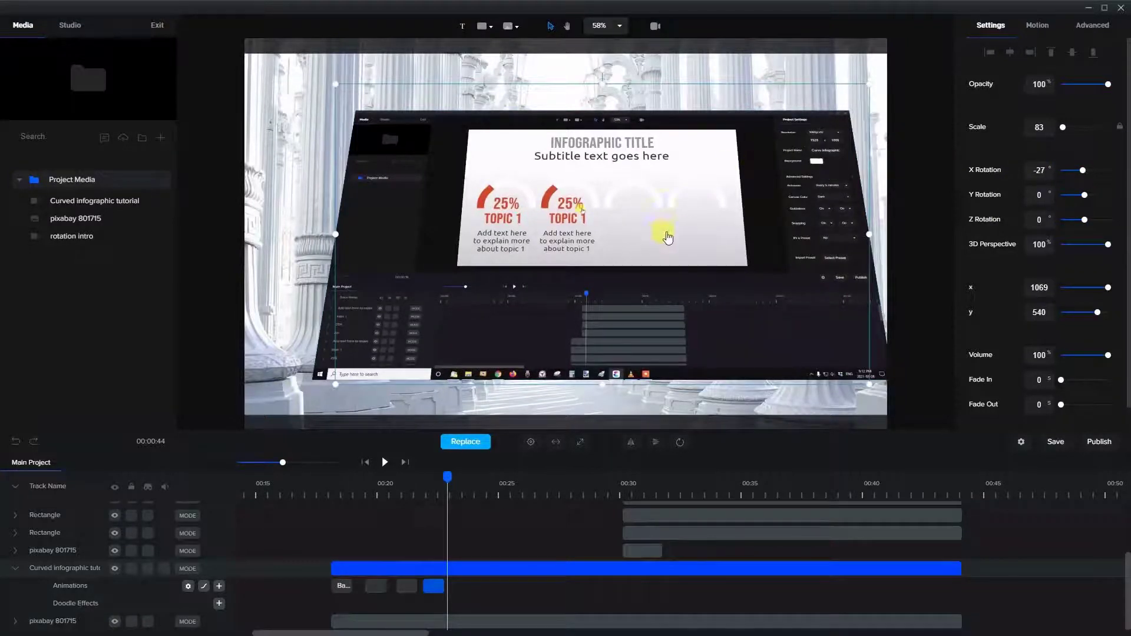
left_click_drag(662, 233, 638, 234)
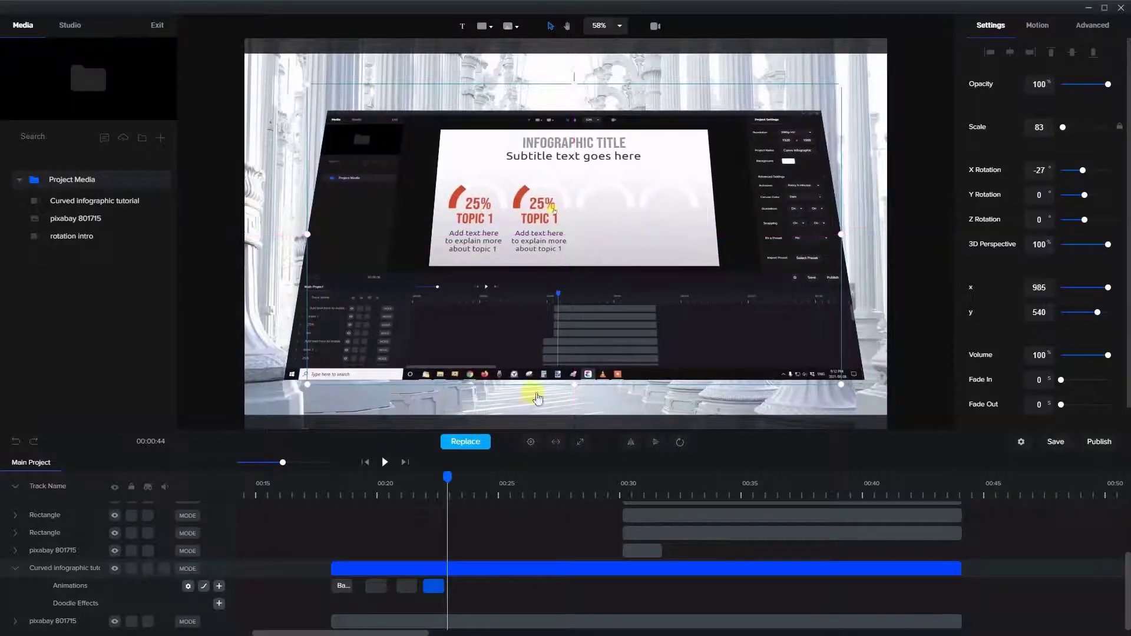
Step: Add a third custom animation with Position and Scale, with the playhead at about 00:24
left_click(219, 586)
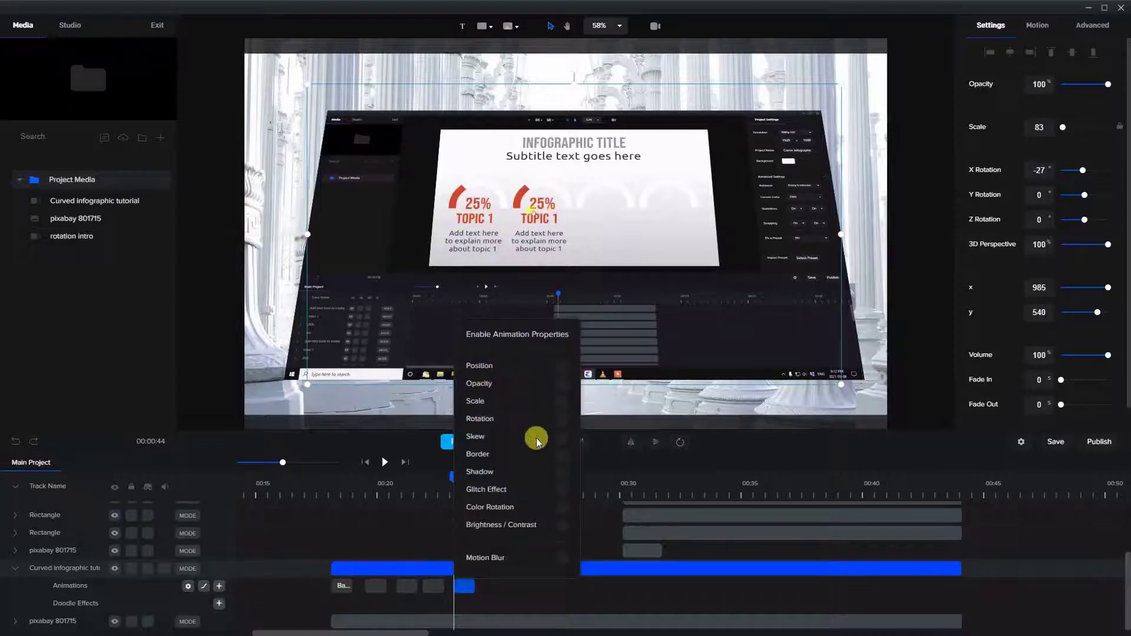
left_click(563, 366)
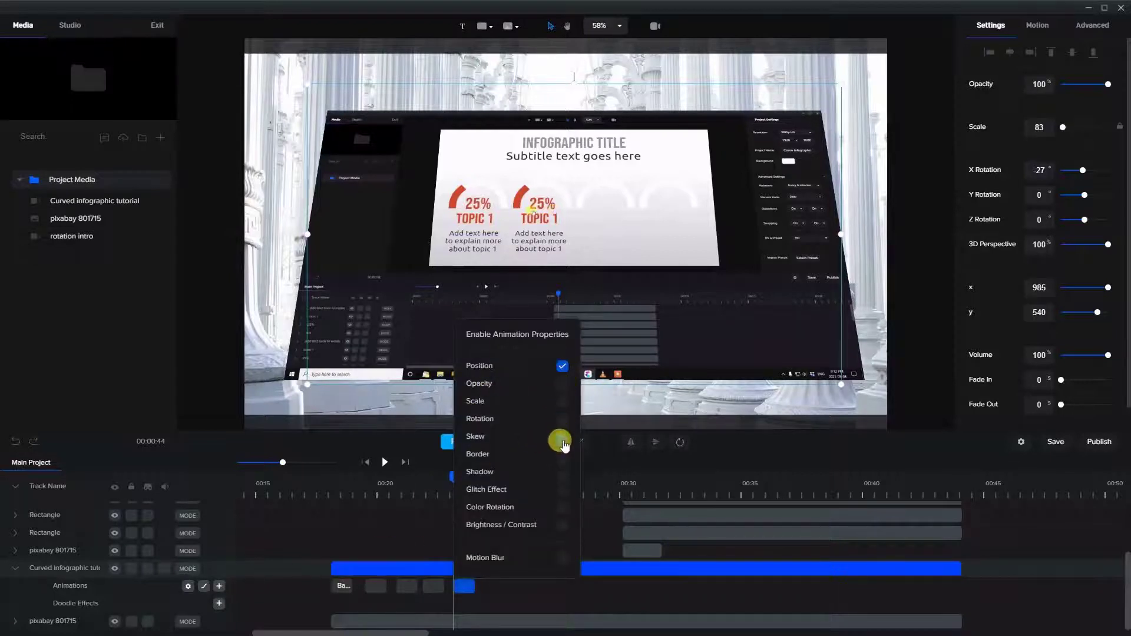
left_click(563, 401)
left_click(440, 488)
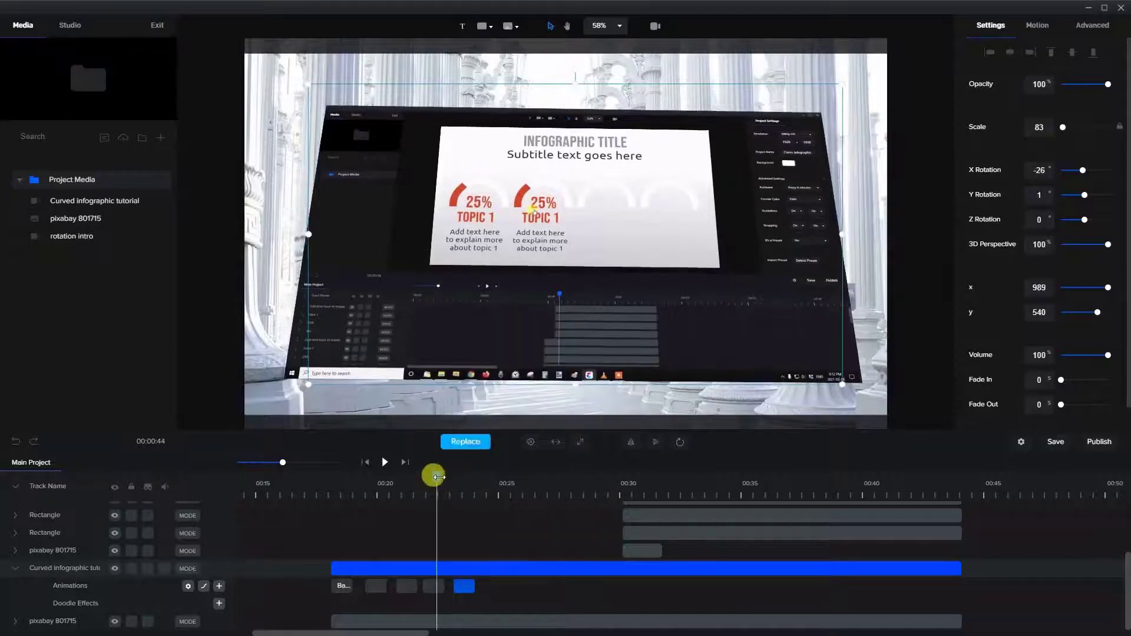
left_click_drag(464, 482, 484, 485)
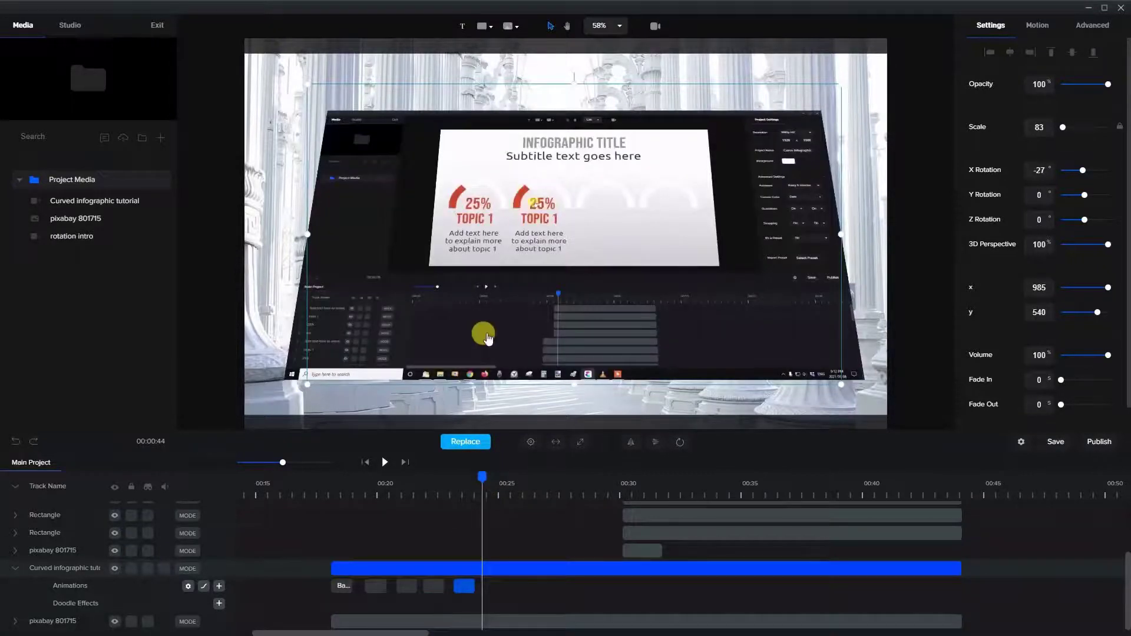
Step: Enlarge the infographic screenshot to scale 100 and move it lower to x 958, y 618
left_click(291, 355)
left_click(301, 371)
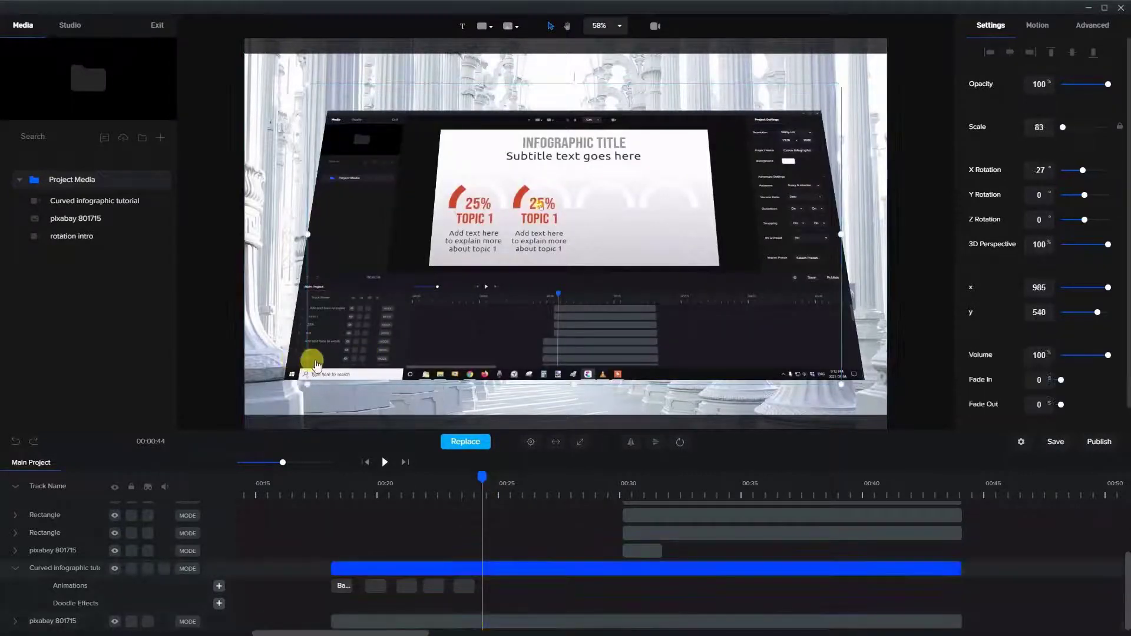
left_click_drag(301, 387, 215, 460)
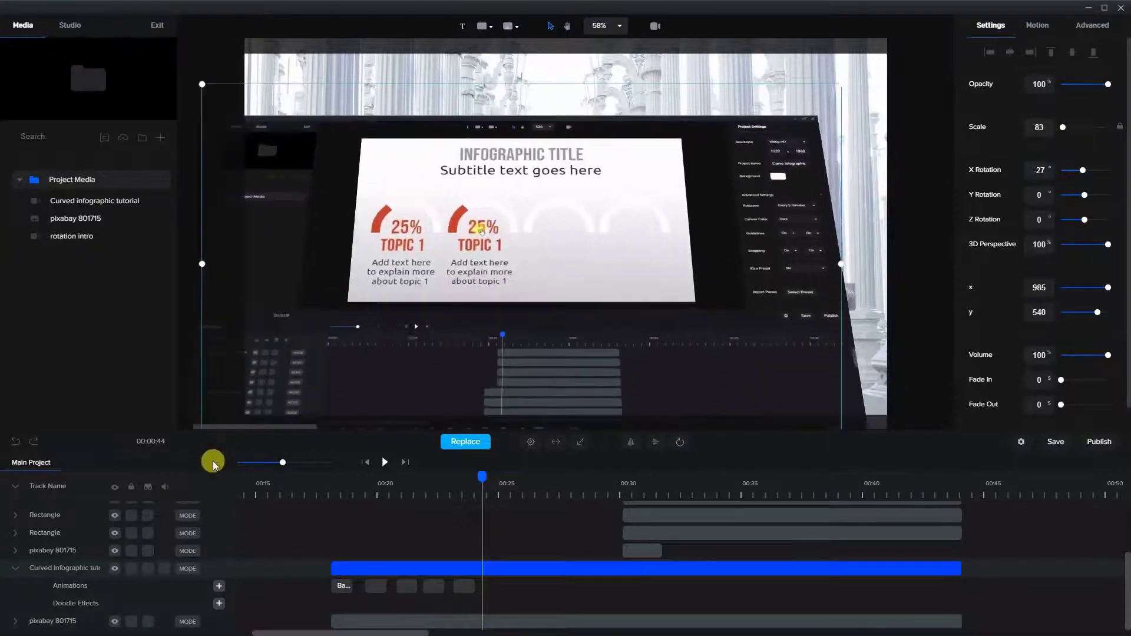
left_click_drag(399, 290, 446, 297)
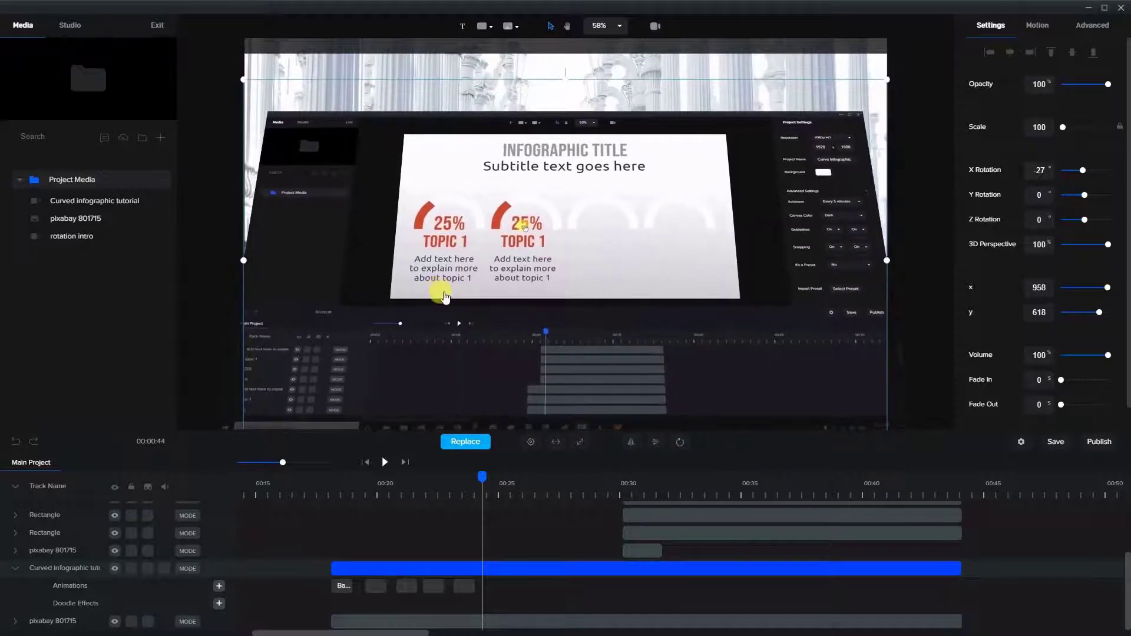
left_click(333, 494)
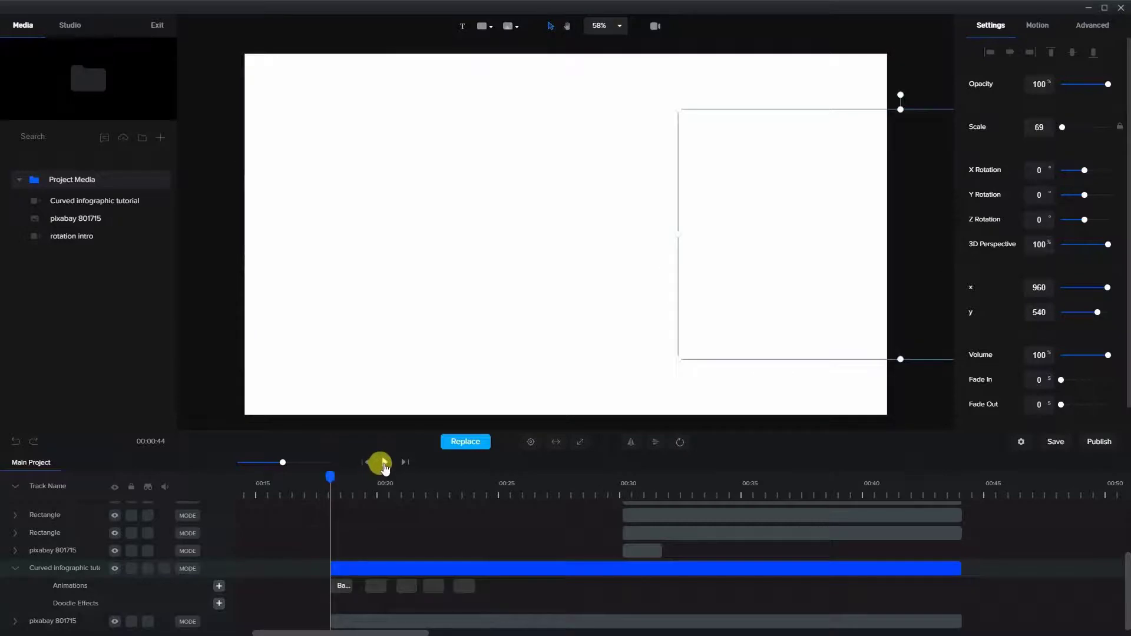
left_click(384, 463)
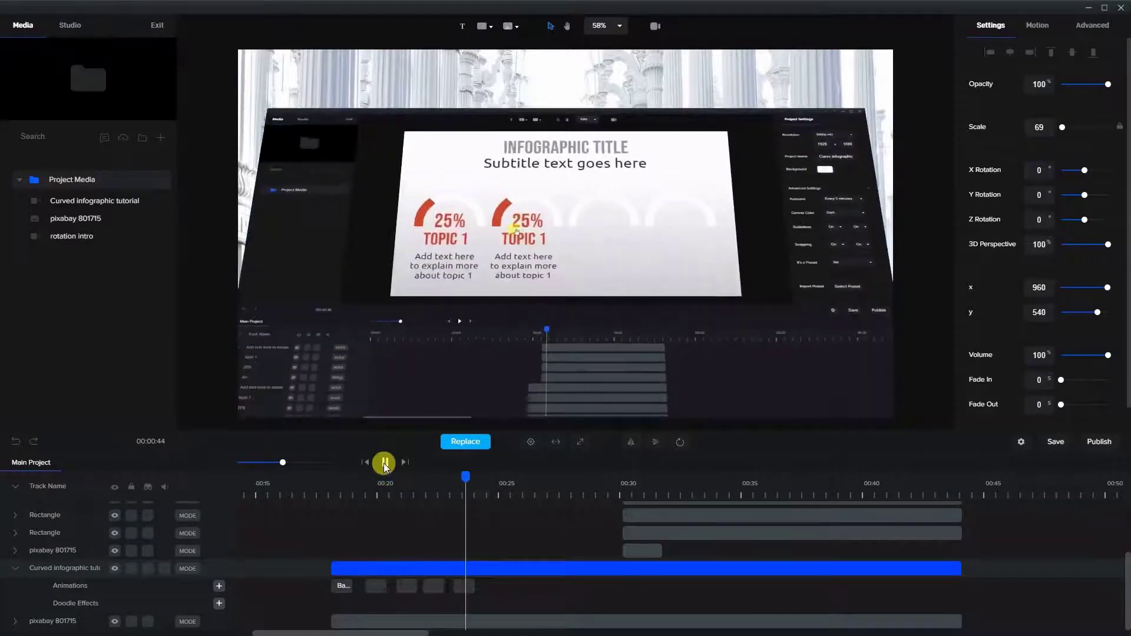
left_click(386, 462)
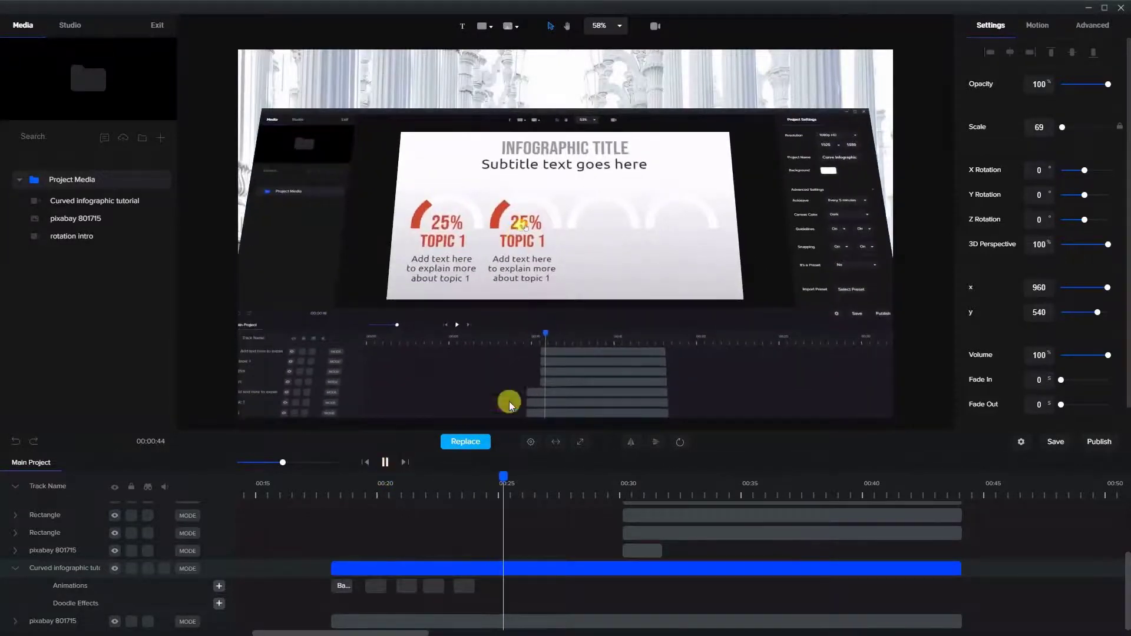
left_click(588, 332)
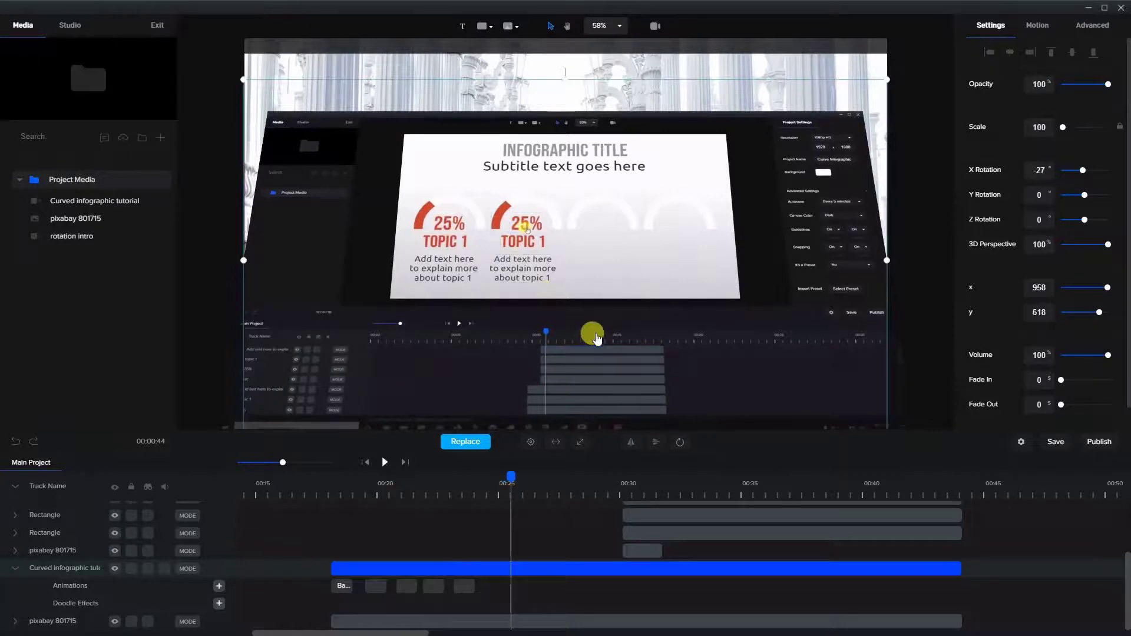